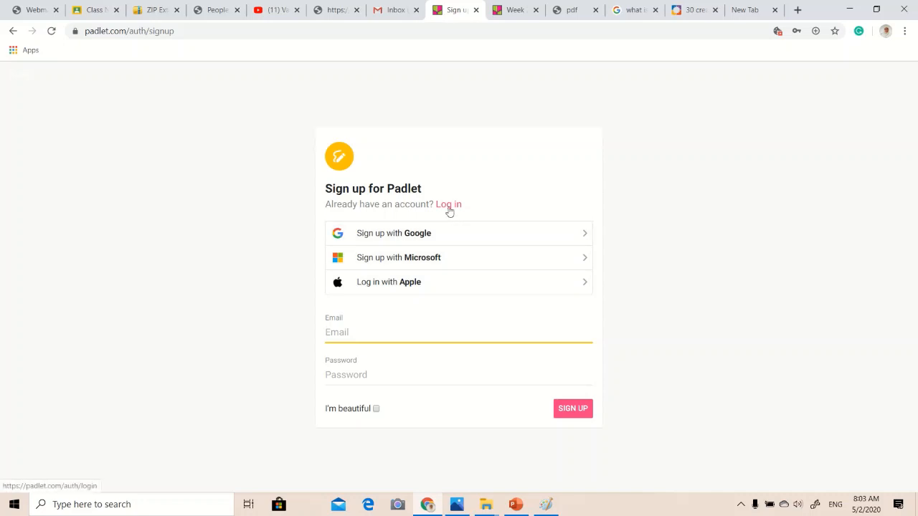
Log in to the existing Padlet account with the saved e-mail and password.
{"action": "left_click", "coordinate": [449, 206]}
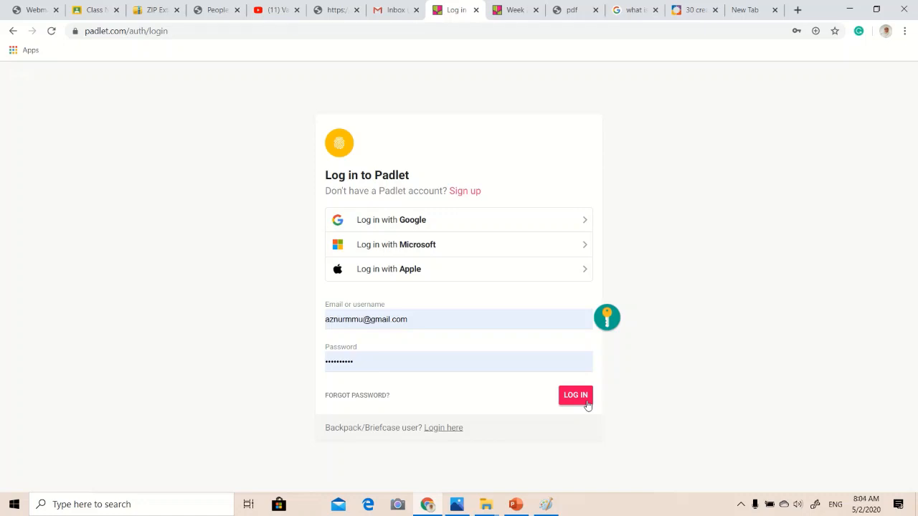
{"action": "left_click", "coordinate": [587, 405]}
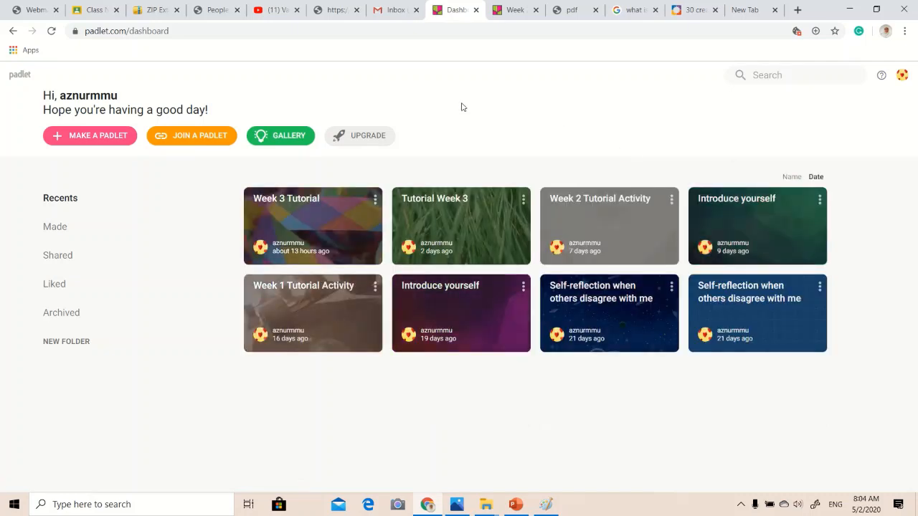
Make a new blank padlet with the Wall layout and dismiss its initial settings.
{"action": "left_click", "coordinate": [122, 141]}
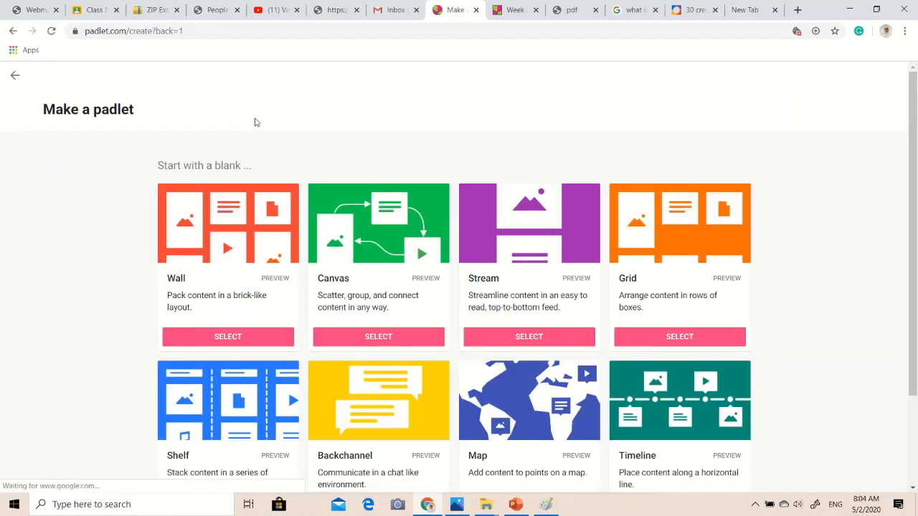
{"action": "scroll", "coordinate": [290, 154], "scroll_direction": "down", "scroll_amount": 1}
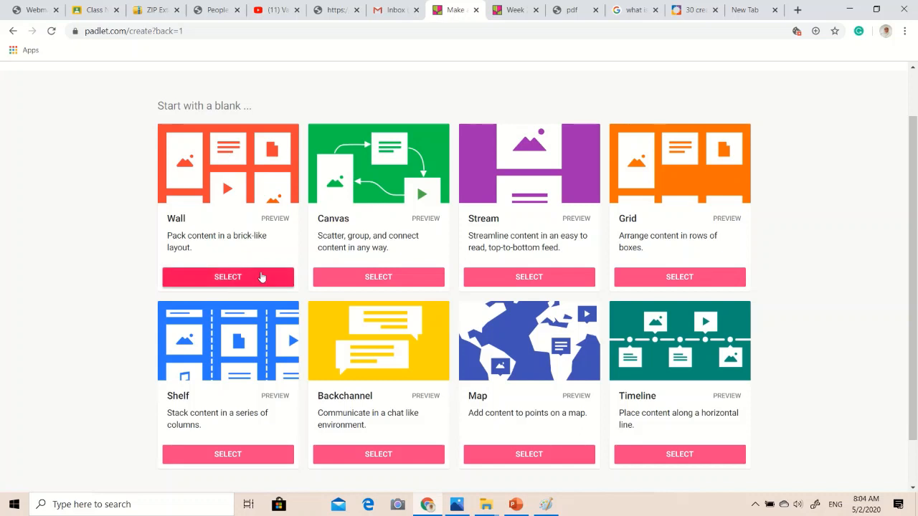
{"action": "left_click", "coordinate": [261, 276]}
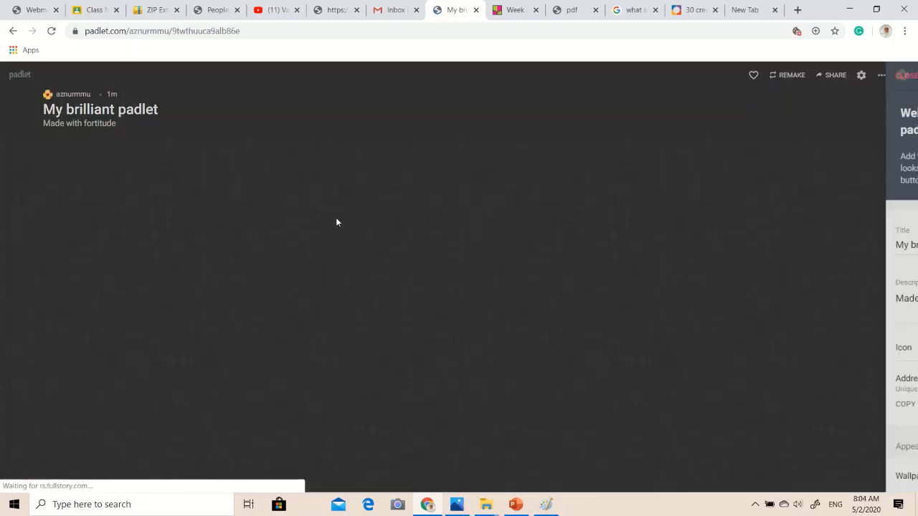
{"action": "left_click", "coordinate": [712, 76]}
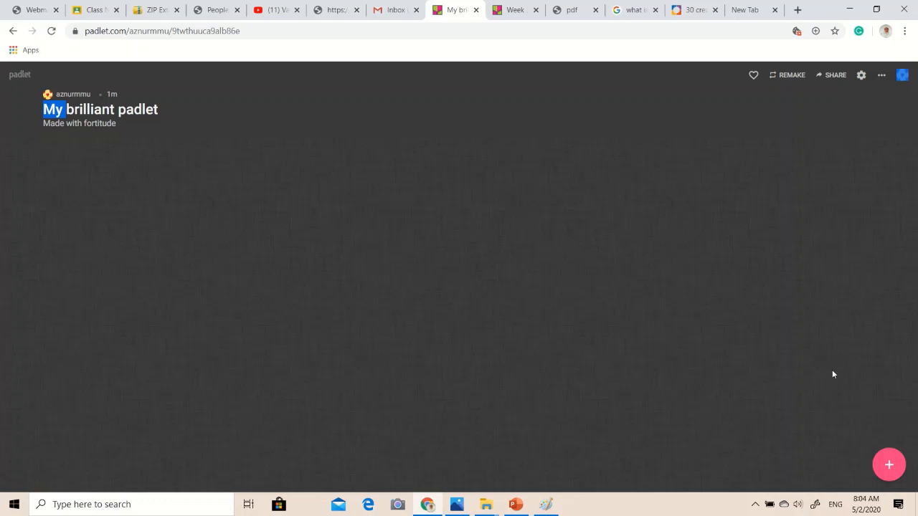
{"action": "left_click", "coordinate": [889, 465]}
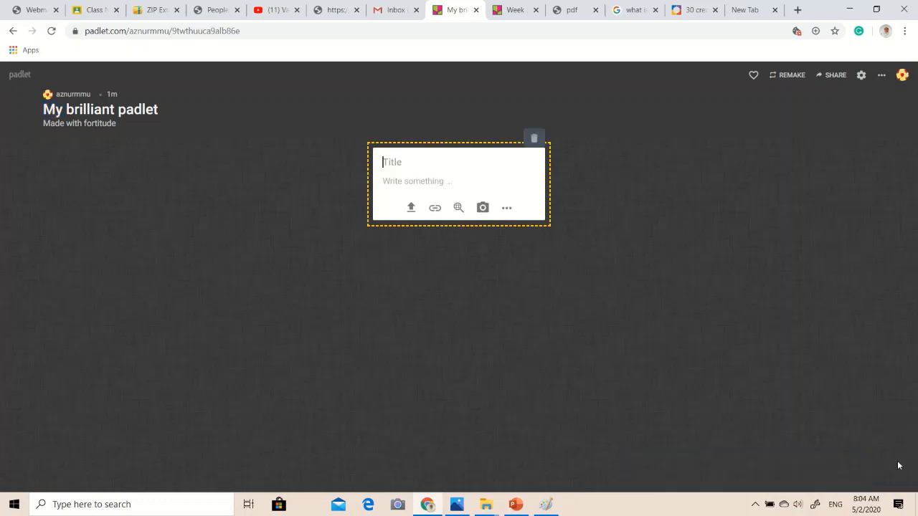
{"action": "left_click", "coordinate": [530, 137]}
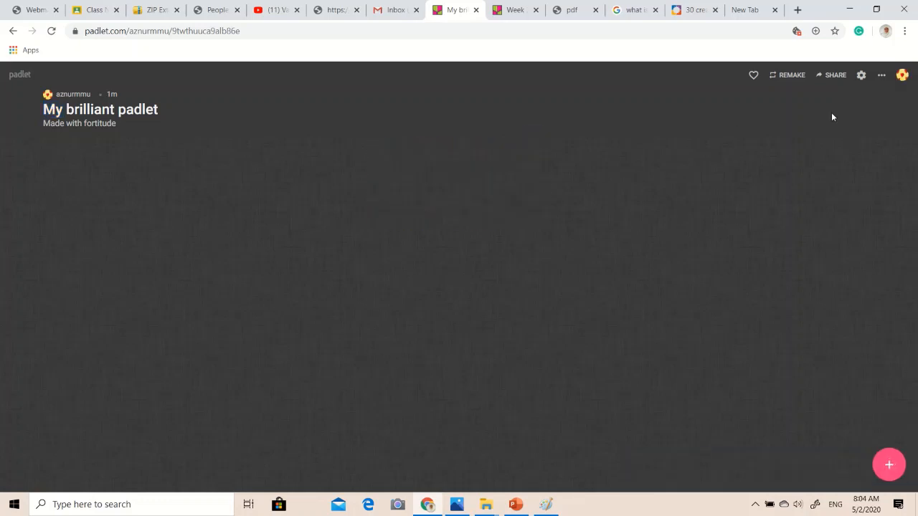
{"action": "left_click", "coordinate": [879, 76]}
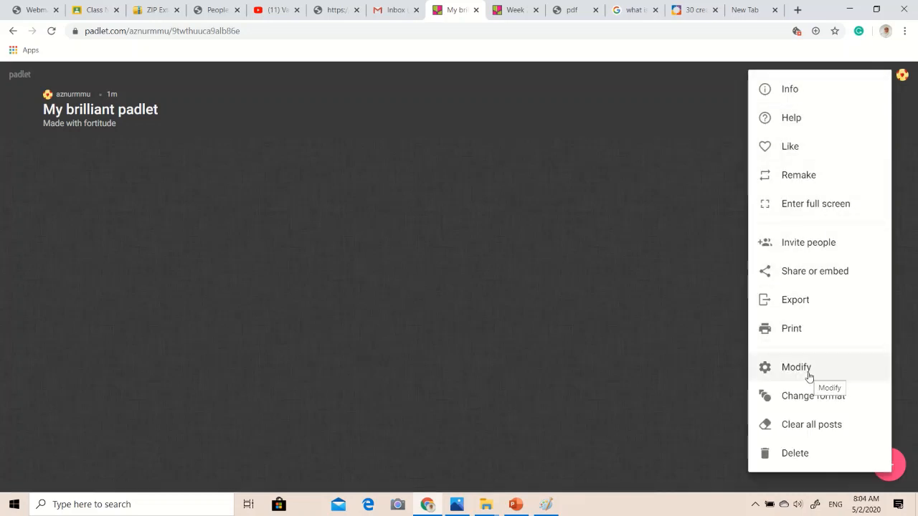
{"action": "left_click", "coordinate": [675, 315]}
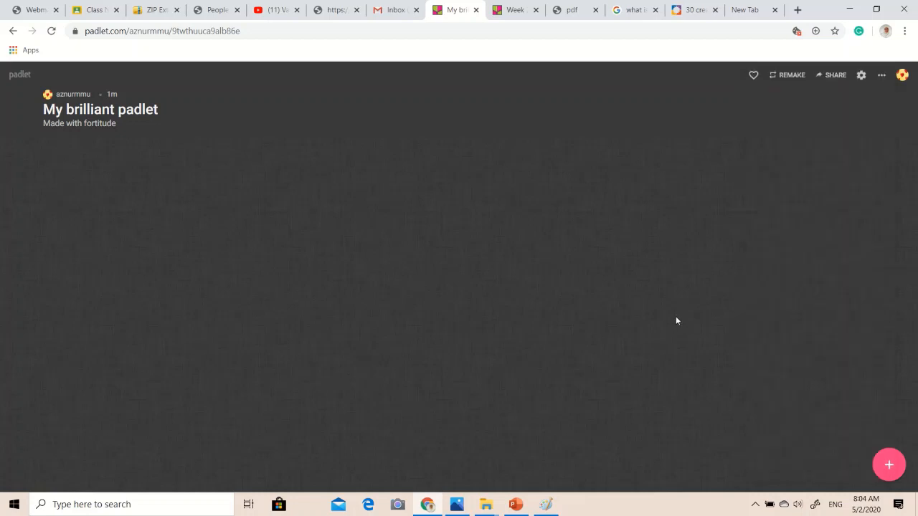
Open the padlet's Modify settings and change its title to "Tutorial Week 4".
{"action": "left_click", "coordinate": [879, 75]}
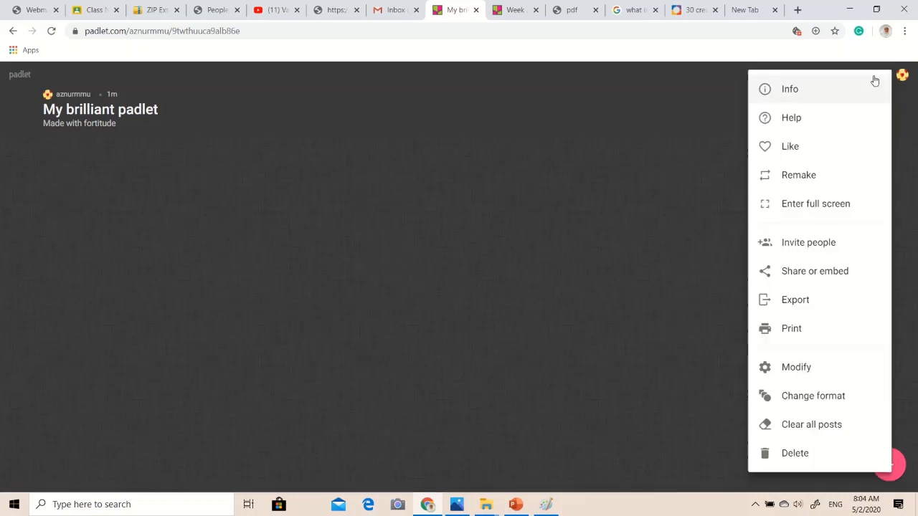
{"action": "left_click", "coordinate": [792, 370]}
{"action": "left_click_drag", "start_coordinate": [785, 134], "coordinate": [652, 133]}
{"action": "type", "text": "Tutori"}
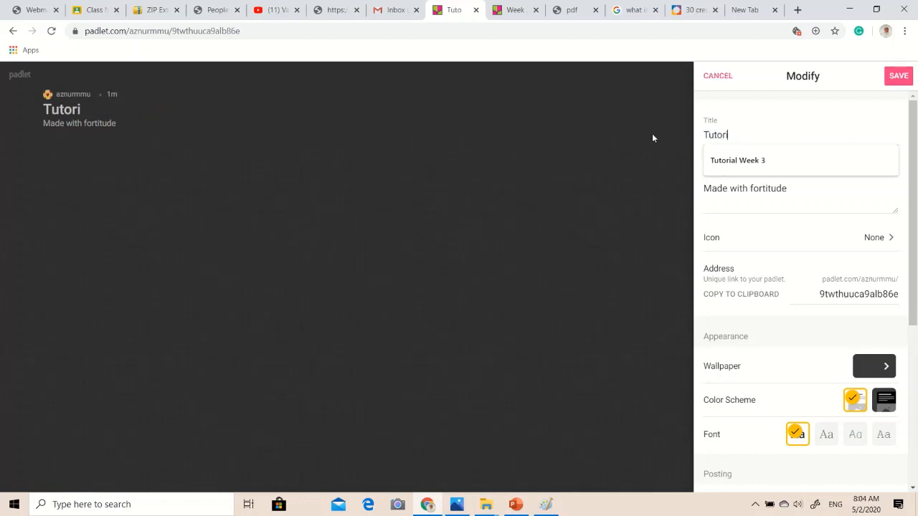
{"action": "type", "text": "al Week 4"}
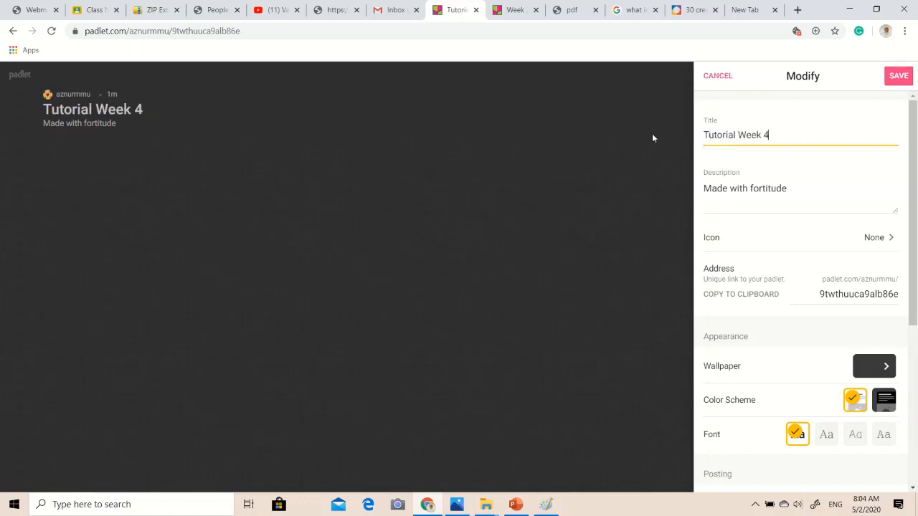
Replace the padlet's description with "The need for precision language".
{"action": "left_click", "coordinate": [788, 183]}
{"action": "left_click_drag", "start_coordinate": [789, 183], "coordinate": [654, 193]}
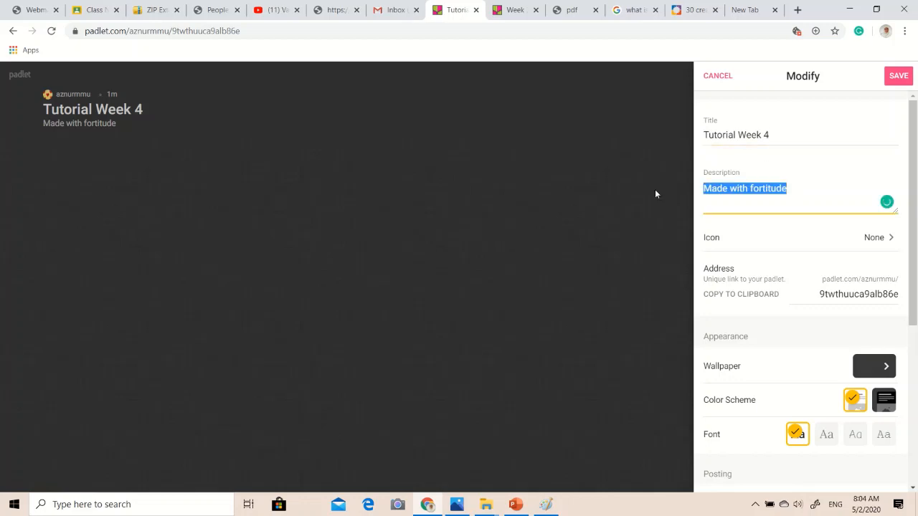
{"action": "type", "text": "The"}
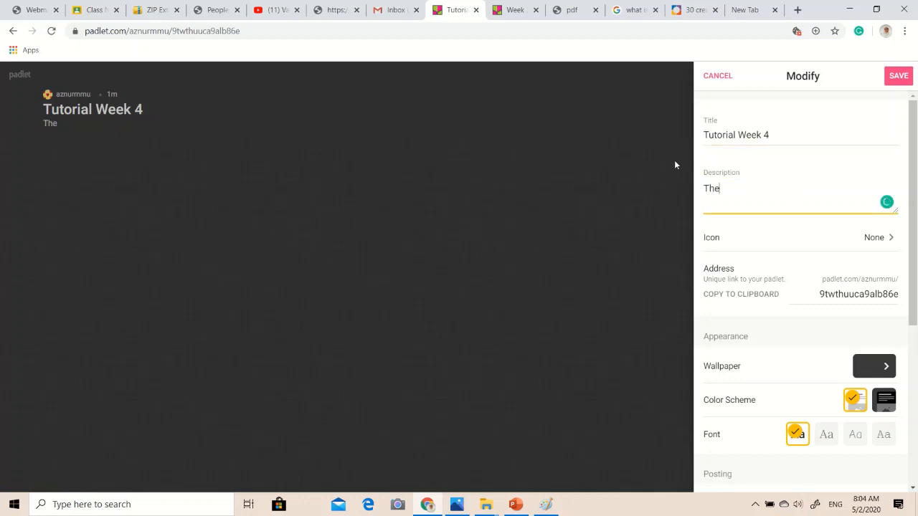
{"action": "type", "text": " need for precision language"}
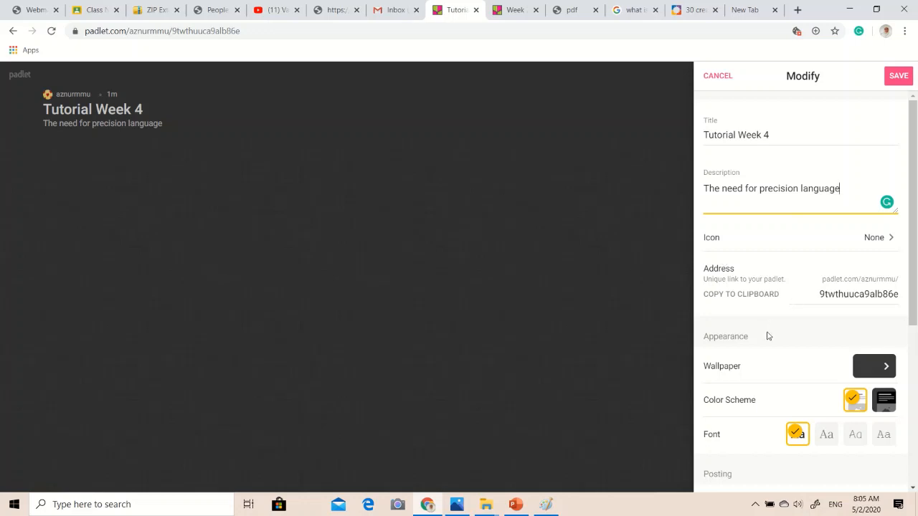
Try the Jetpack picture as the padlet's wallpaper.
{"action": "left_click", "coordinate": [886, 367]}
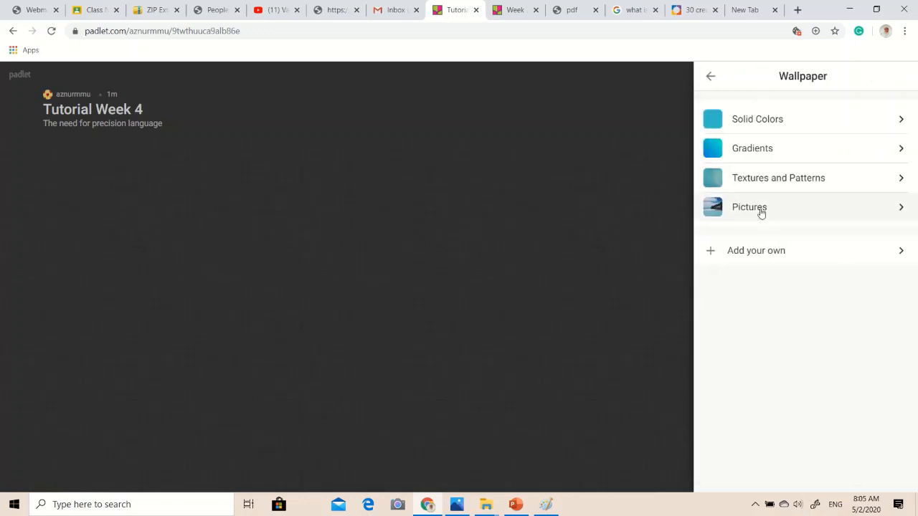
{"action": "left_click", "coordinate": [762, 212]}
{"action": "left_click", "coordinate": [763, 141]}
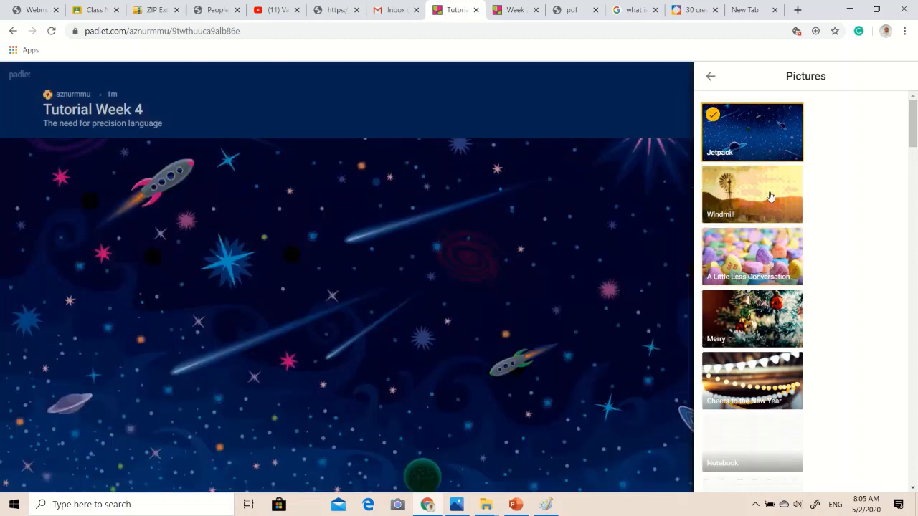
Try the light grey gradient as the padlet's wallpaper and return to the wallpaper categories.
{"action": "left_click", "coordinate": [711, 78]}
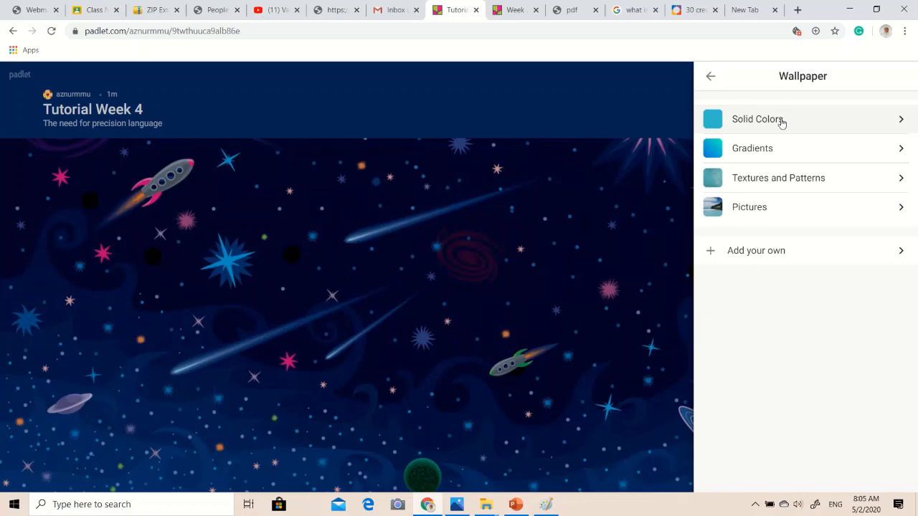
{"action": "left_click", "coordinate": [785, 159]}
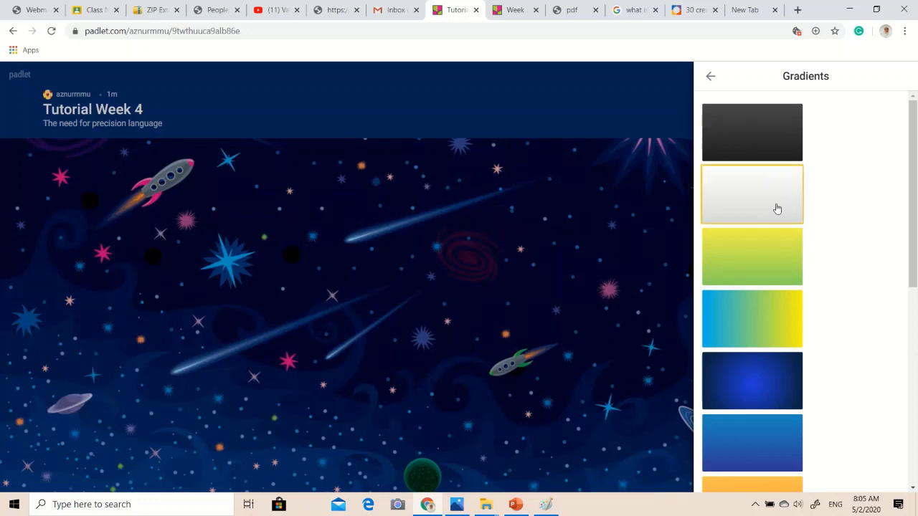
{"action": "left_click", "coordinate": [776, 208]}
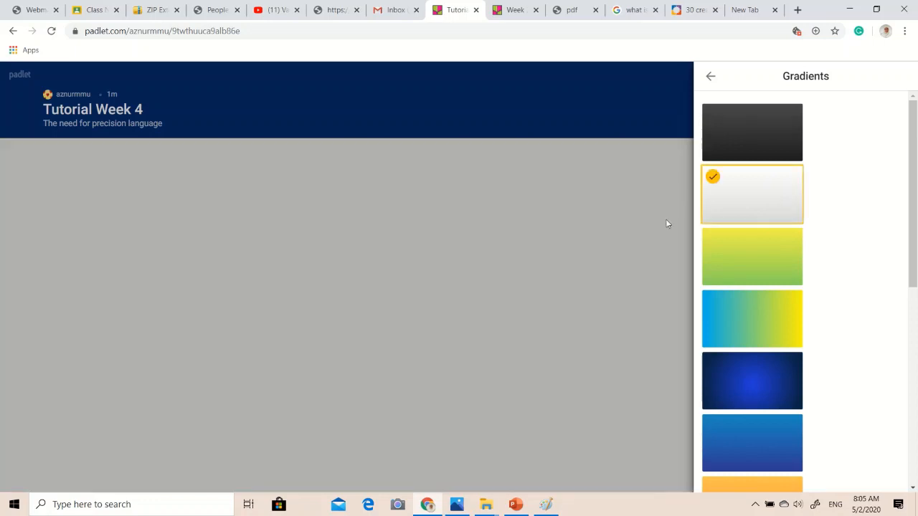
{"action": "left_click", "coordinate": [711, 76]}
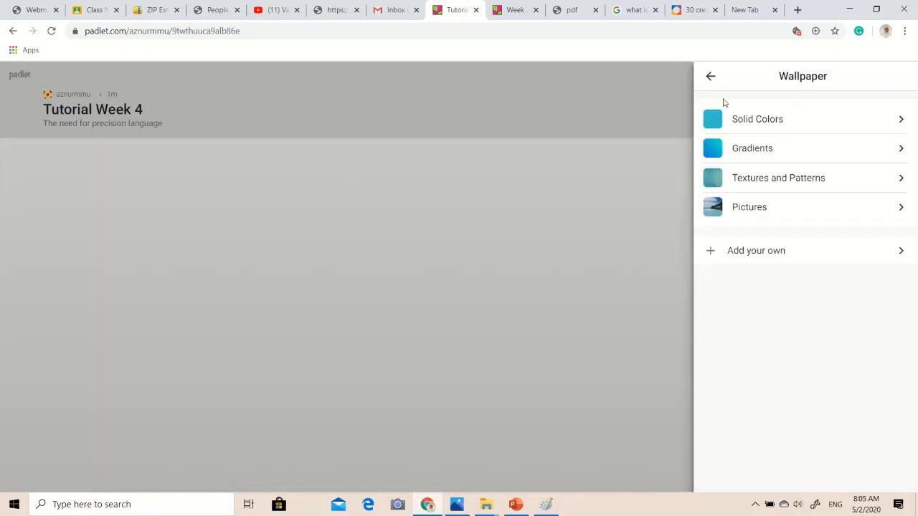
Set the padlet's wallpaper to the Continuum picture and return to the Modify settings.
{"action": "left_click", "coordinate": [762, 227]}
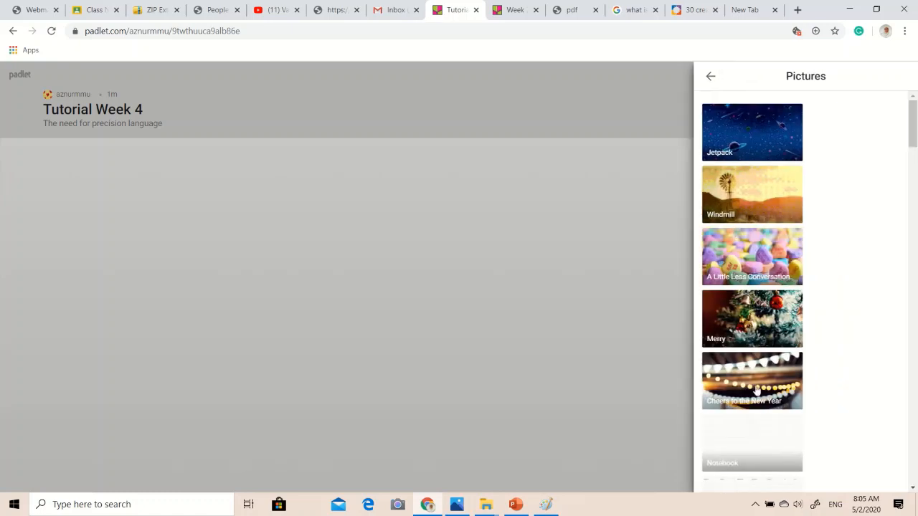
{"action": "scroll", "coordinate": [757, 389], "scroll_direction": "down", "scroll_amount": 4}
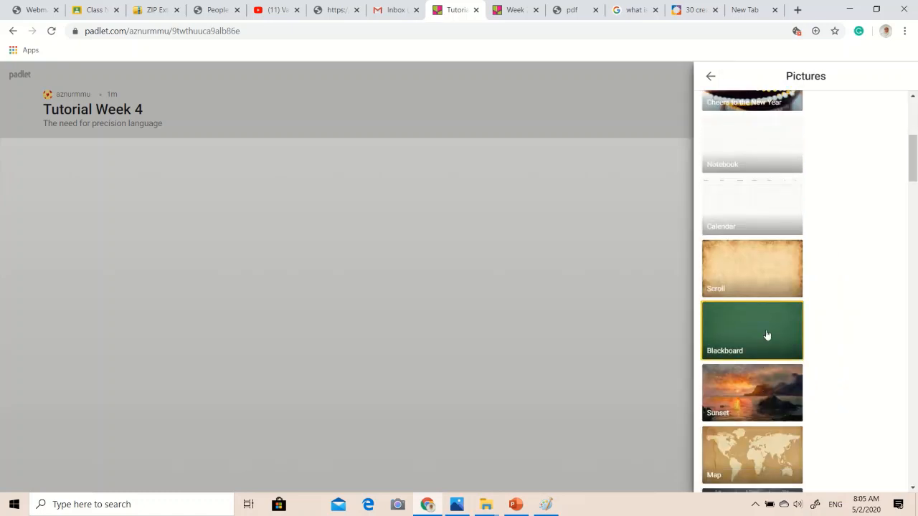
{"action": "scroll", "coordinate": [764, 340], "scroll_direction": "down", "scroll_amount": 1}
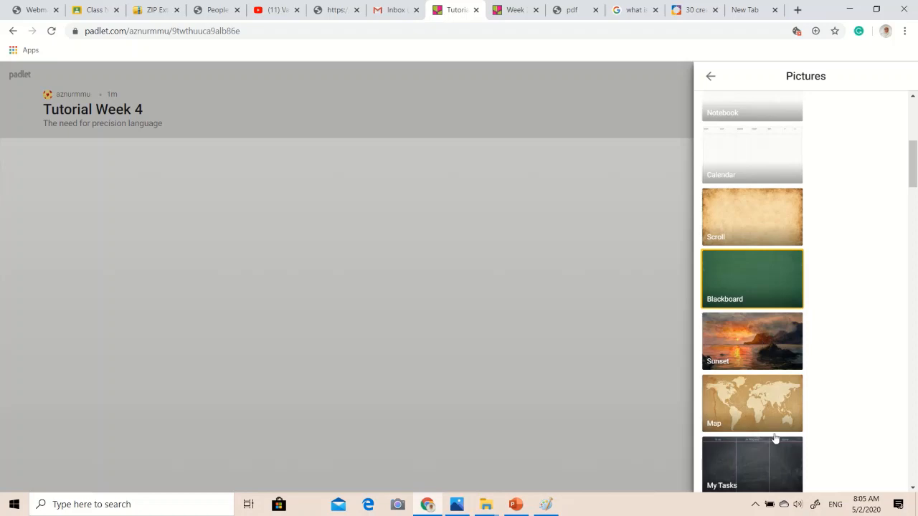
{"action": "scroll", "coordinate": [775, 395], "scroll_direction": "down", "scroll_amount": 3}
{"action": "scroll", "coordinate": [777, 366], "scroll_direction": "down", "scroll_amount": 3}
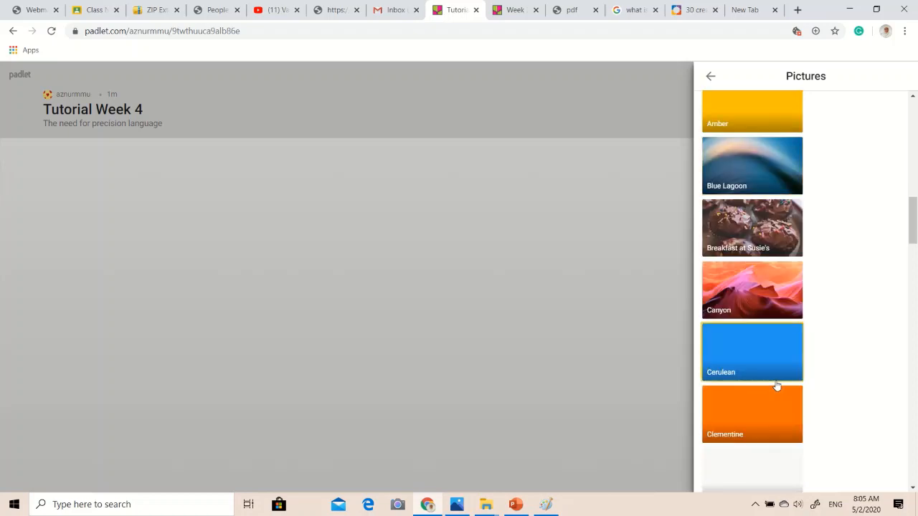
{"action": "scroll", "coordinate": [774, 434], "scroll_direction": "down", "scroll_amount": 3}
{"action": "left_click", "coordinate": [769, 383]}
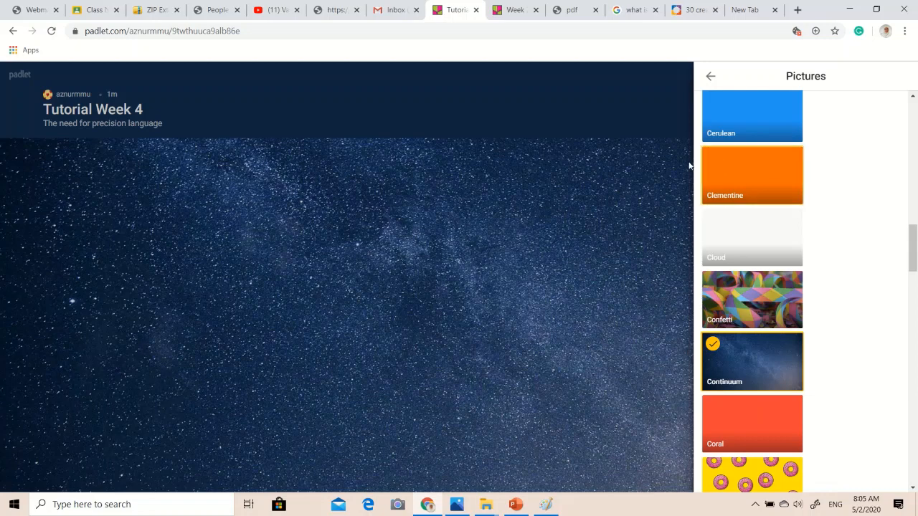
{"action": "left_click", "coordinate": [712, 77]}
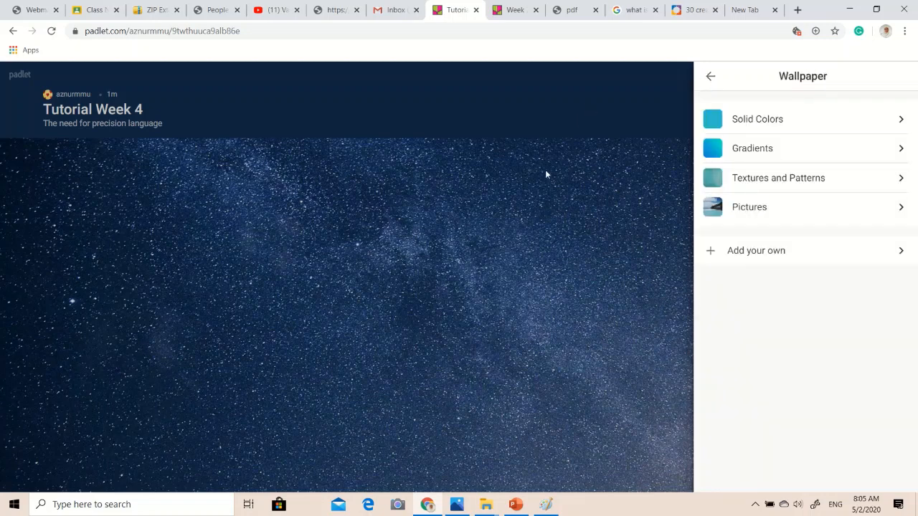
{"action": "left_click", "coordinate": [712, 78]}
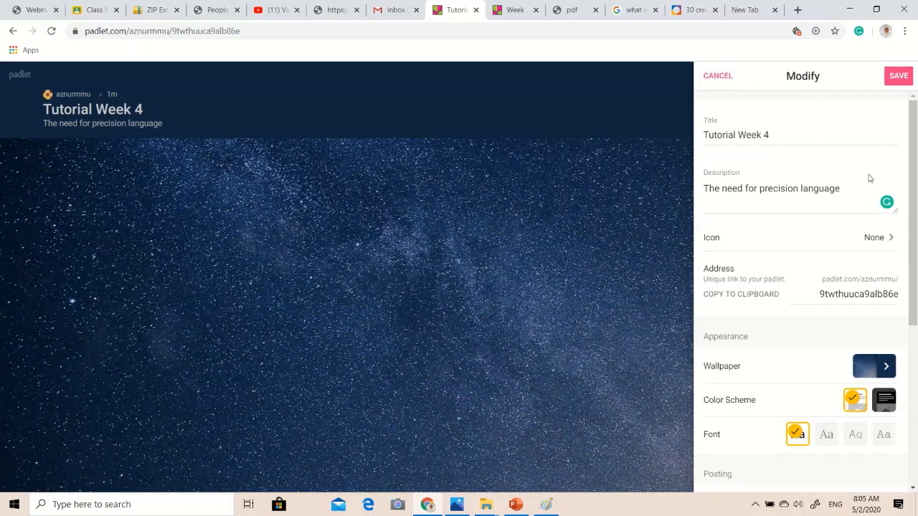
Look over the remaining appearance, posting and address settings, then save the padlet's changes and close the settings.
{"action": "scroll", "coordinate": [853, 190], "scroll_direction": "down", "scroll_amount": 2}
{"action": "scroll", "coordinate": [807, 215], "scroll_direction": "down", "scroll_amount": 2}
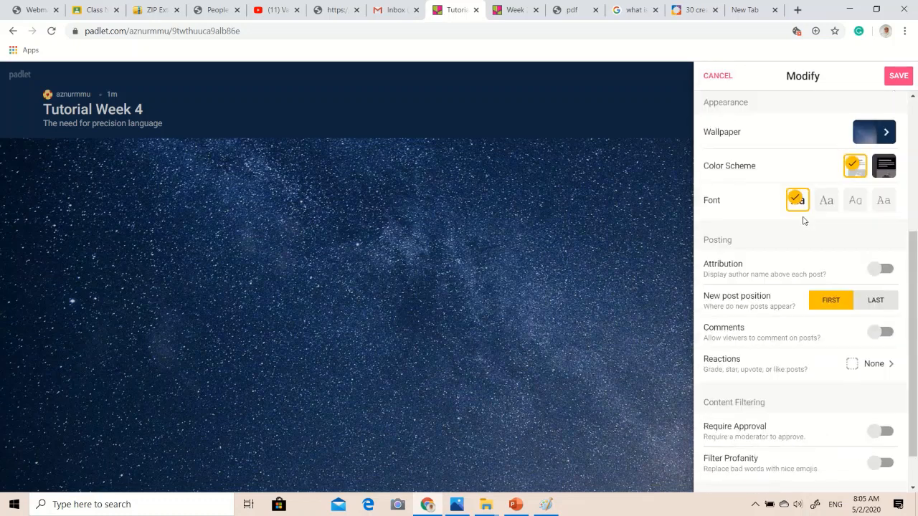
{"action": "scroll", "coordinate": [803, 222], "scroll_direction": "down", "scroll_amount": 1}
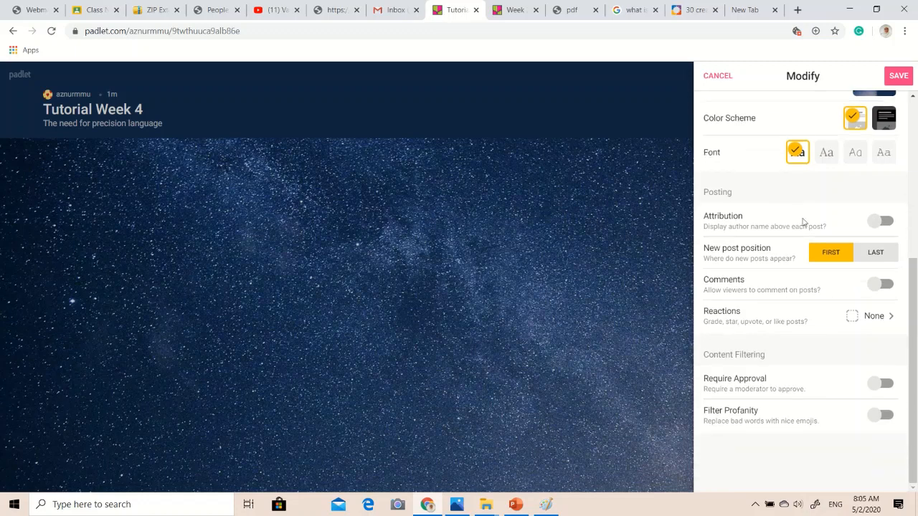
{"action": "scroll", "coordinate": [803, 220], "scroll_direction": "up", "scroll_amount": 5}
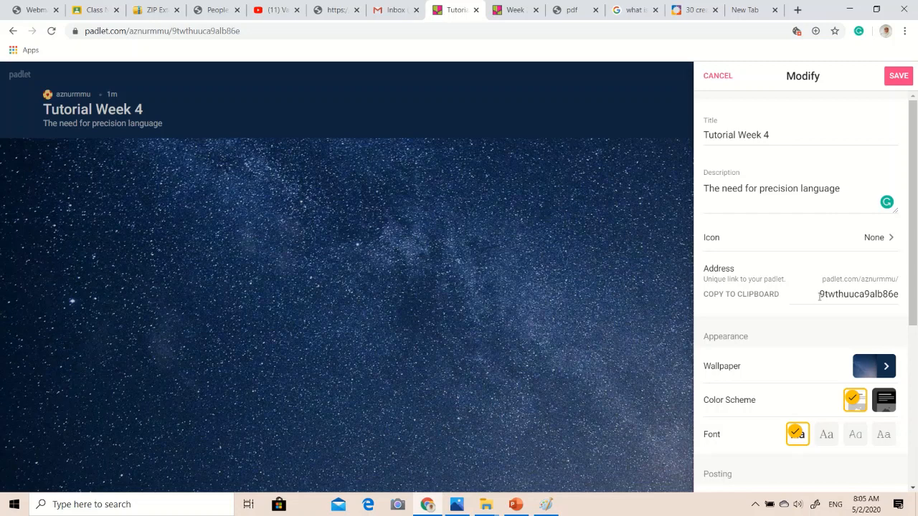
{"action": "left_click_drag", "start_coordinate": [819, 296], "coordinate": [883, 295]}
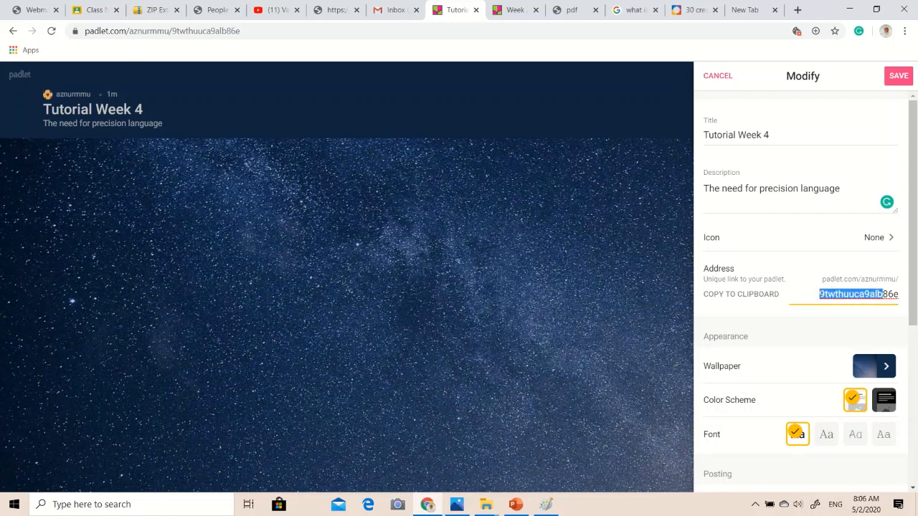
{"action": "left_click", "coordinate": [889, 79]}
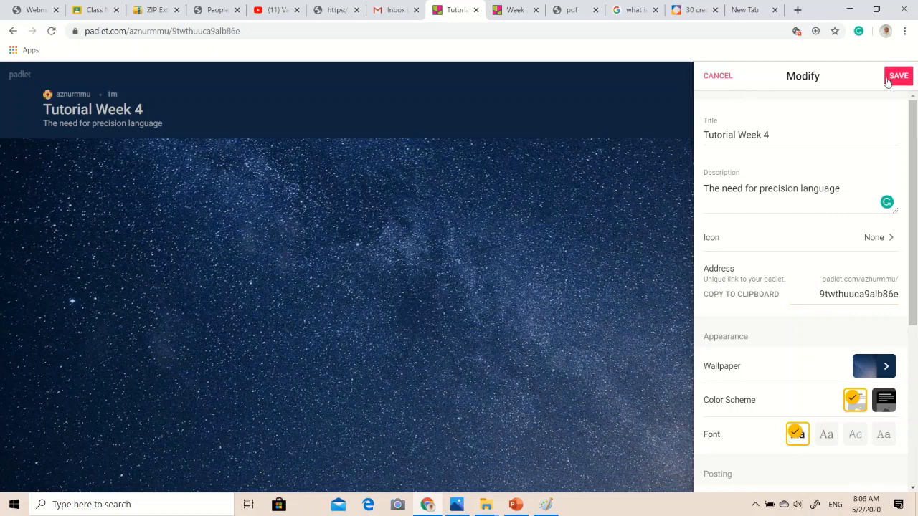
{"action": "left_click", "coordinate": [715, 75]}
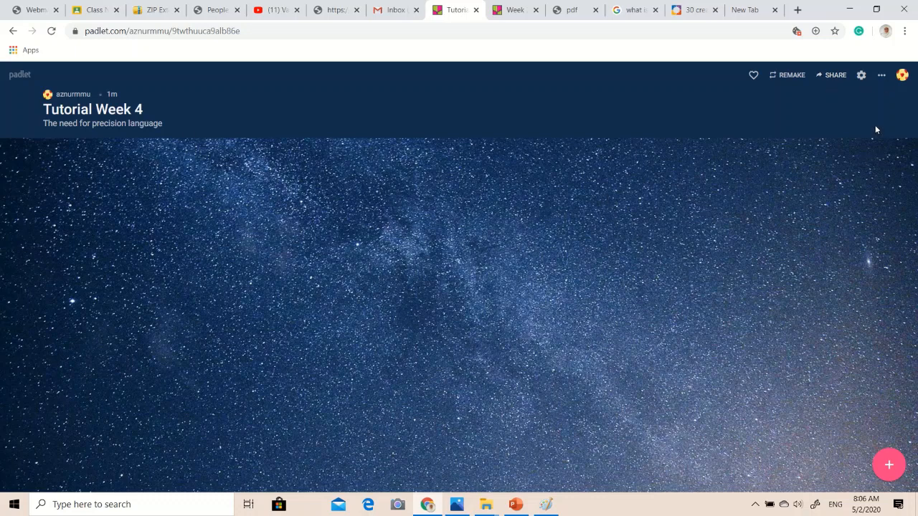
Look over the padlet's member invitation, sharing, privacy and visitor permission options, and leave them without changing anything.
{"action": "left_click", "coordinate": [881, 74]}
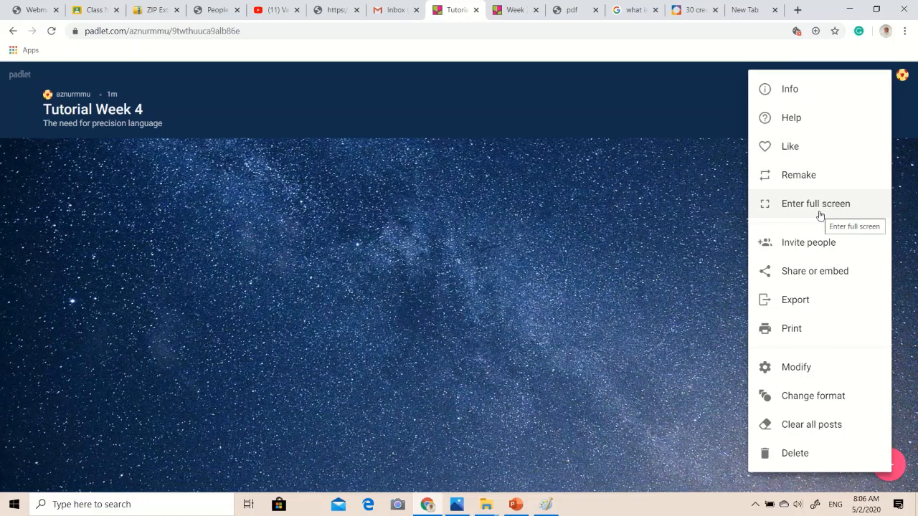
{"action": "left_click", "coordinate": [790, 248]}
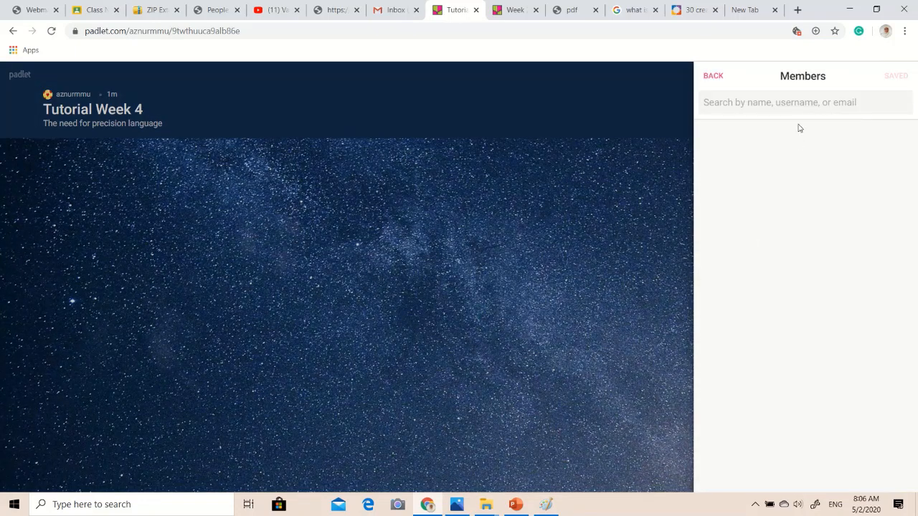
{"action": "left_click", "coordinate": [714, 77]}
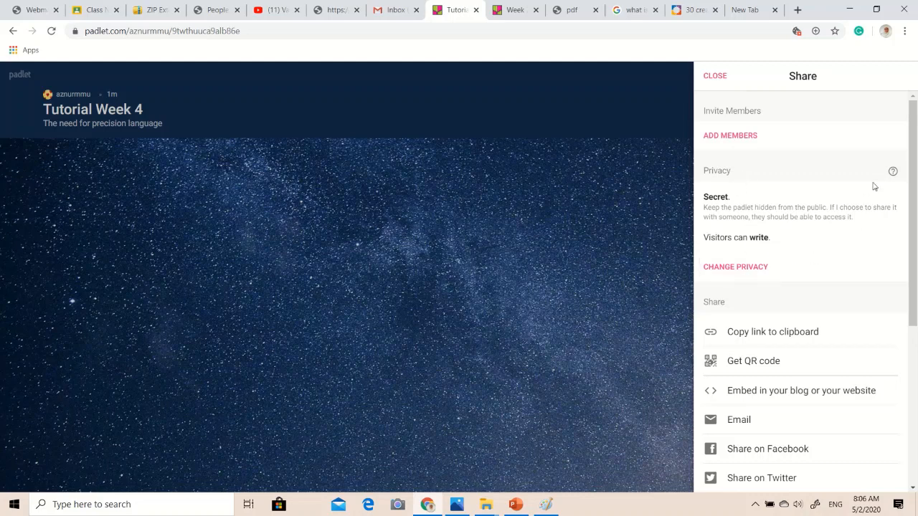
{"action": "left_click", "coordinate": [733, 272]}
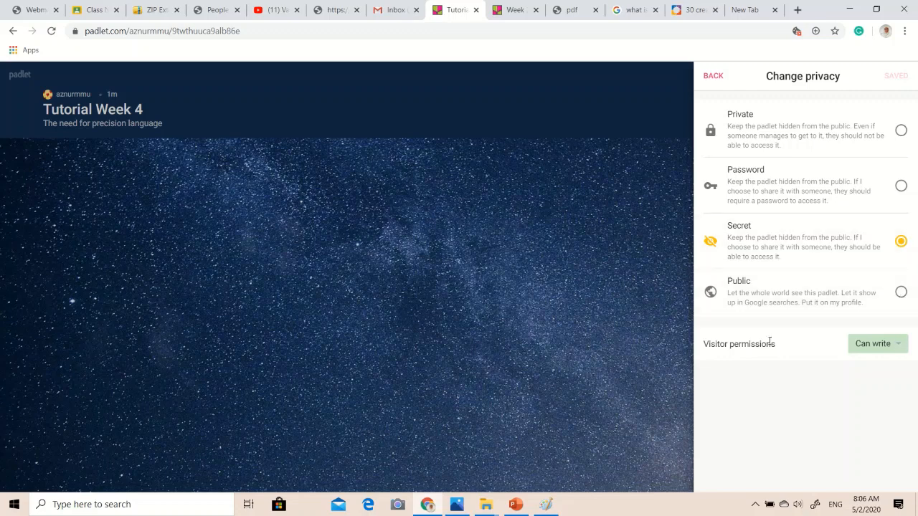
{"action": "left_click", "coordinate": [857, 345]}
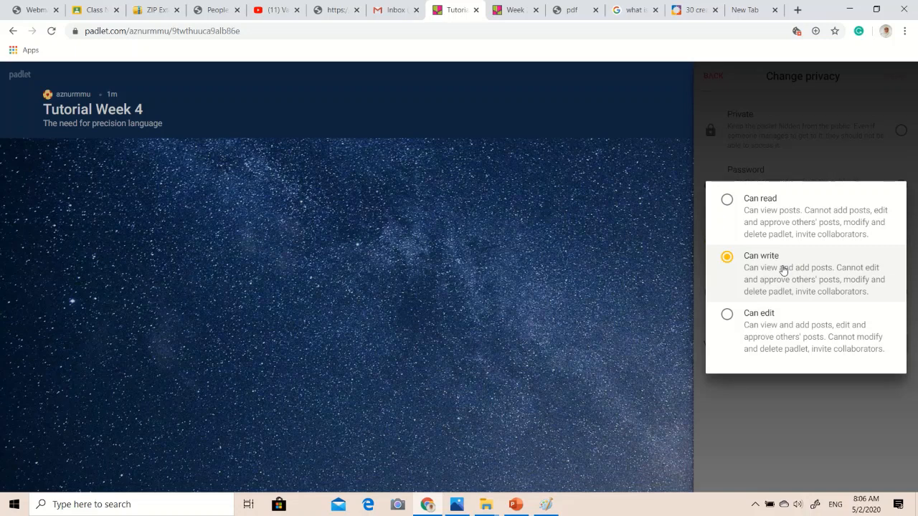
{"action": "left_click", "coordinate": [687, 275]}
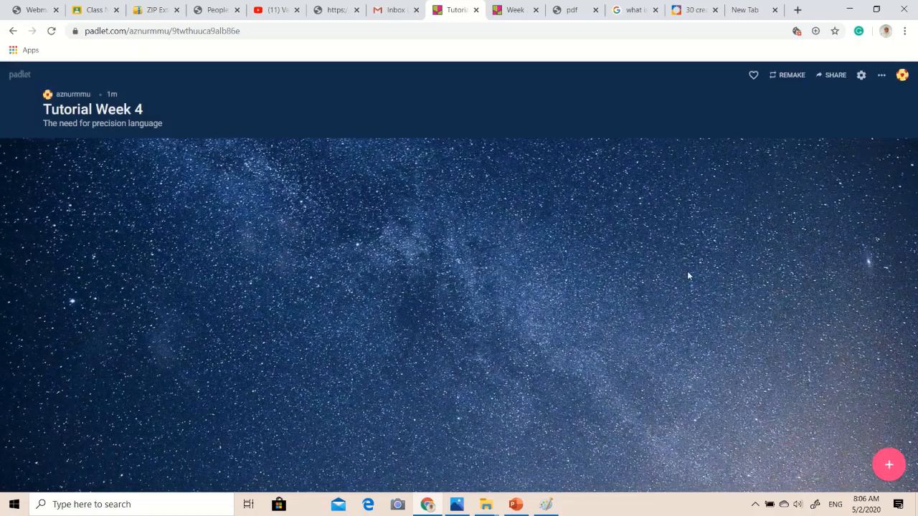
Review the padlet's Modify settings for appearance, posting and content filtering, then close them.
{"action": "left_click", "coordinate": [864, 76]}
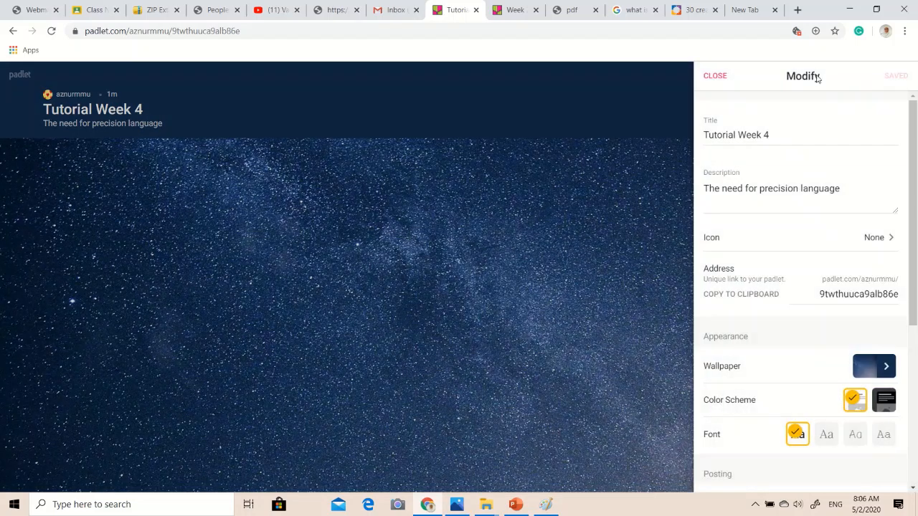
{"action": "scroll", "coordinate": [805, 188], "scroll_direction": "down", "scroll_amount": 3}
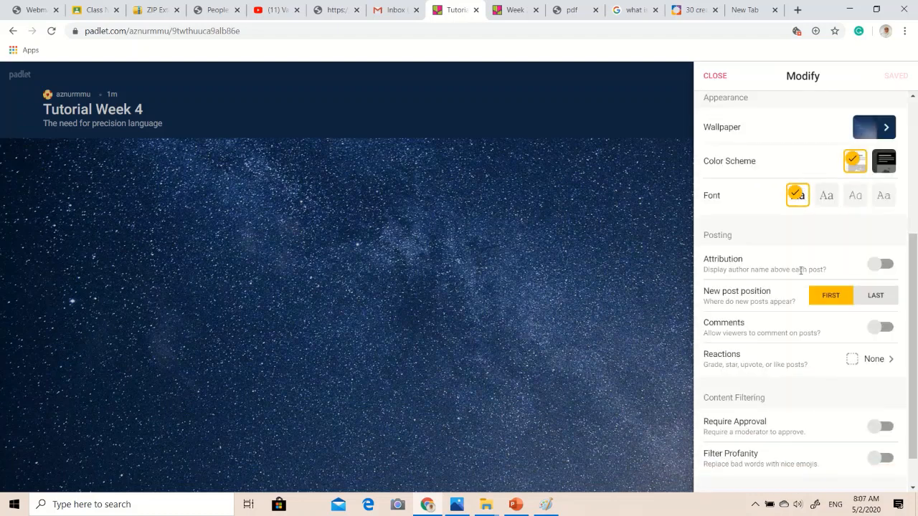
{"action": "scroll", "coordinate": [800, 287], "scroll_direction": "down", "scroll_amount": 1}
{"action": "scroll", "coordinate": [799, 282], "scroll_direction": "up", "scroll_amount": 4}
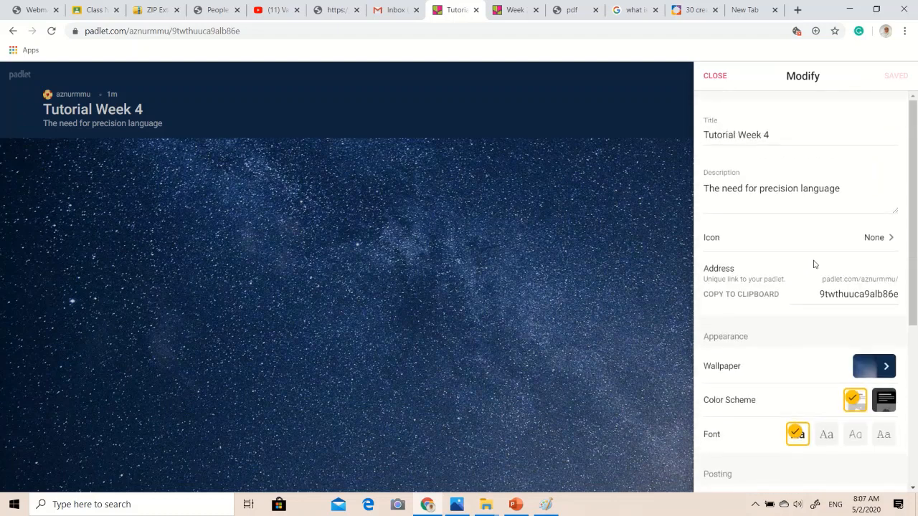
{"action": "left_click", "coordinate": [724, 75]}
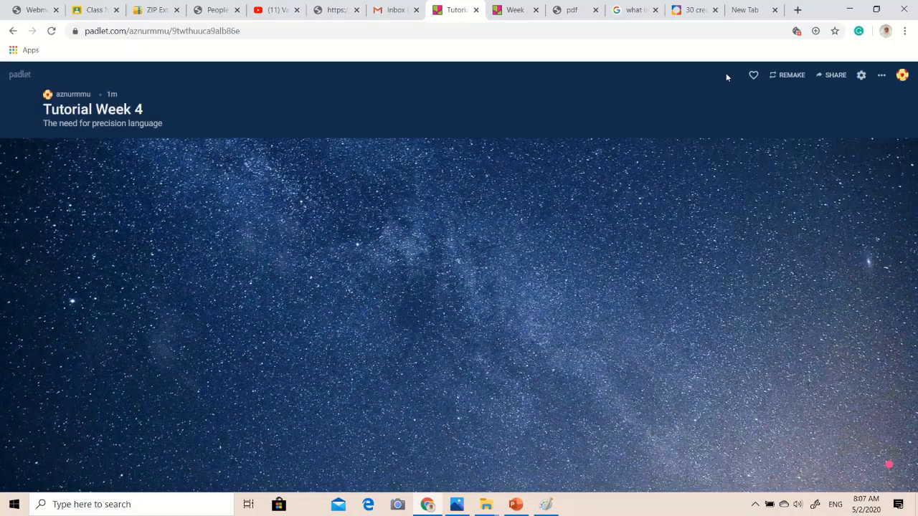
{"action": "left_click", "coordinate": [880, 78]}
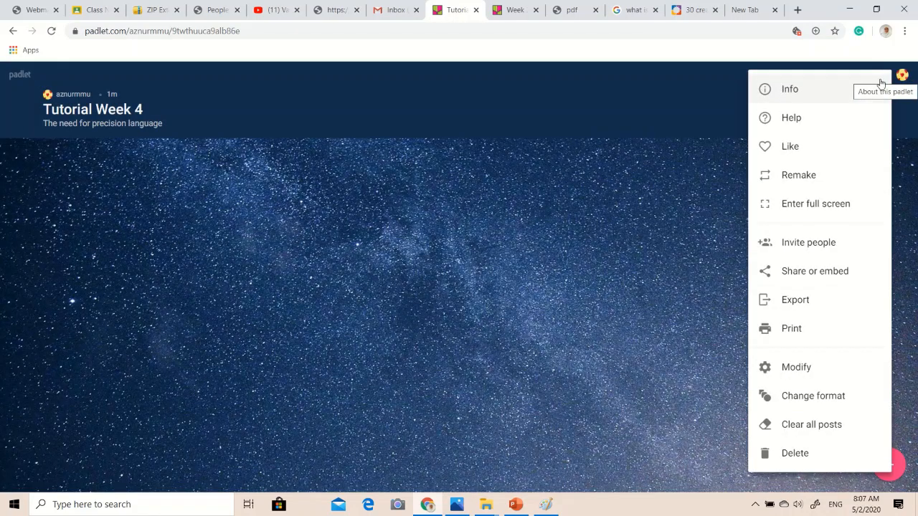
{"action": "left_click", "coordinate": [904, 139]}
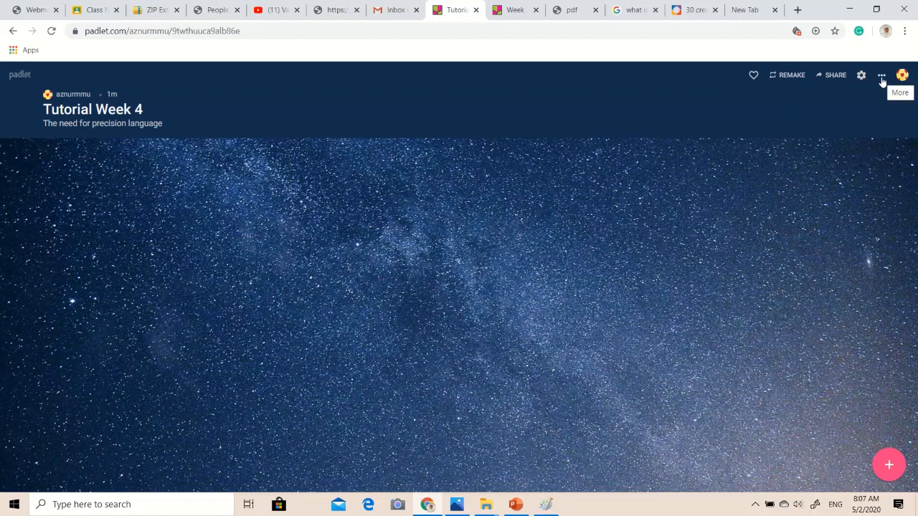
{"action": "left_click", "coordinate": [881, 77]}
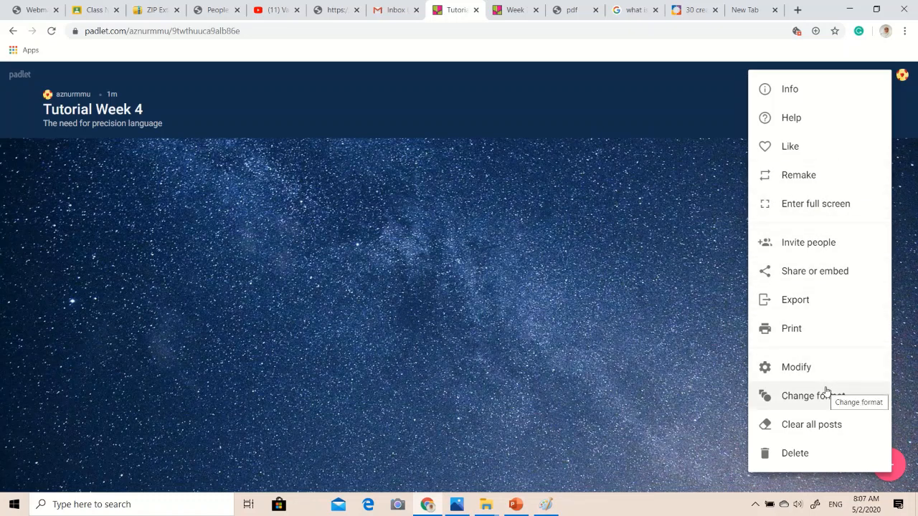
{"action": "left_click", "coordinate": [715, 283]}
Copy the padlet's link to the clipboard from its sharing options.
{"action": "left_click", "coordinate": [879, 76]}
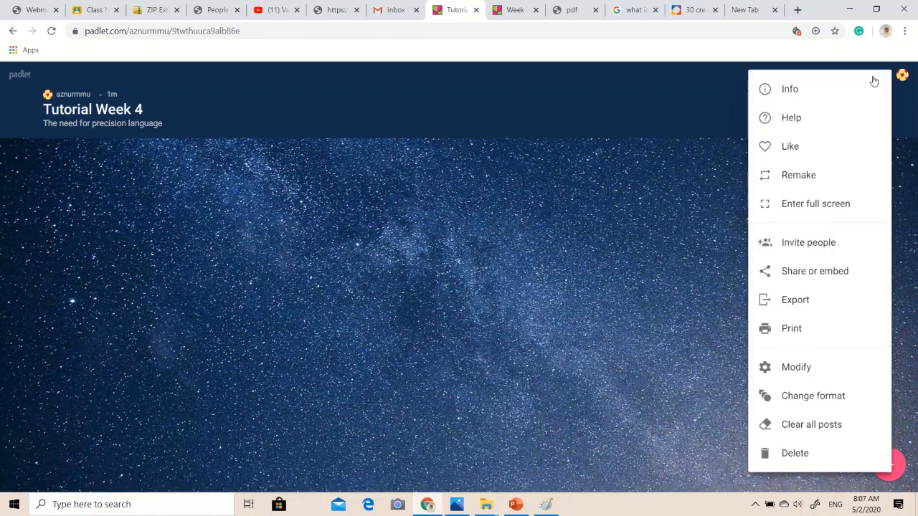
{"action": "left_click", "coordinate": [836, 276]}
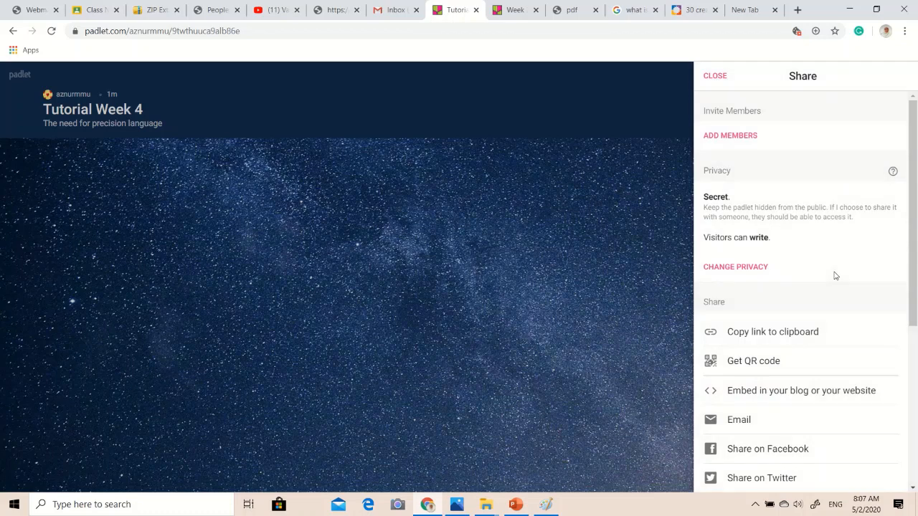
{"action": "left_click", "coordinate": [782, 341]}
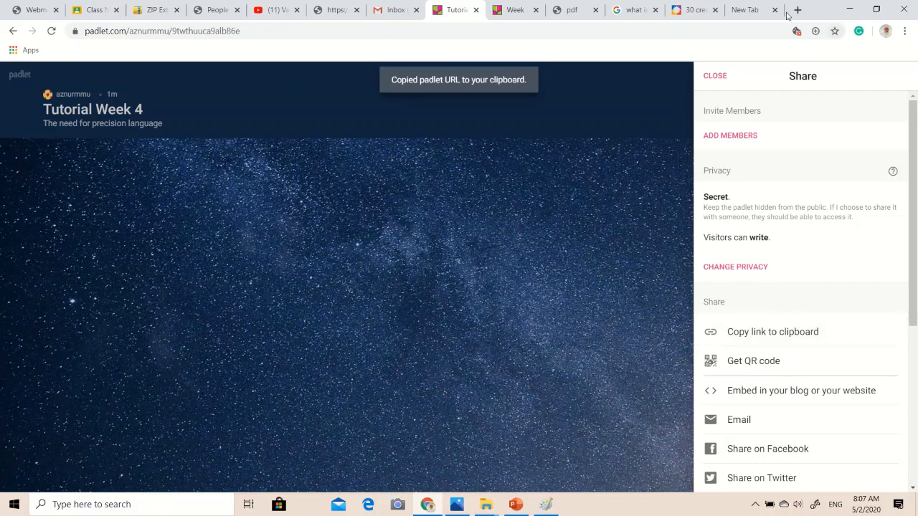
Open the copied padlet link in the empty browser tab.
{"action": "left_click", "coordinate": [752, 11]}
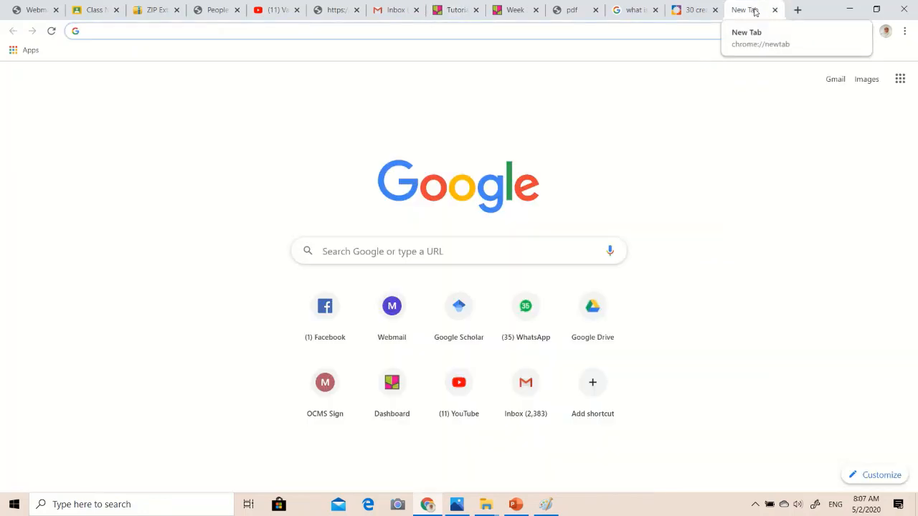
{"action": "key", "text": "ctrl+v"}
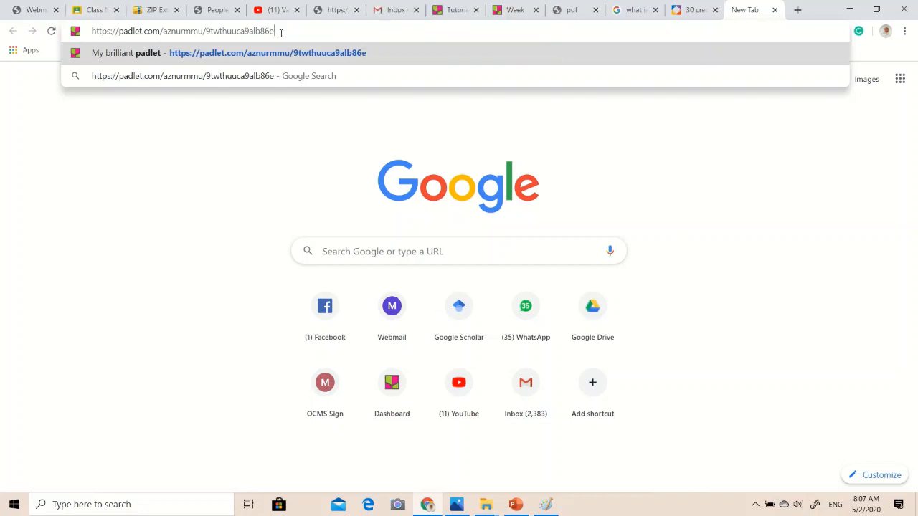
{"action": "left_click_drag", "start_coordinate": [281, 32], "coordinate": [87, 32]}
{"action": "left_click", "coordinate": [304, 31]}
{"action": "key", "text": "Return"}
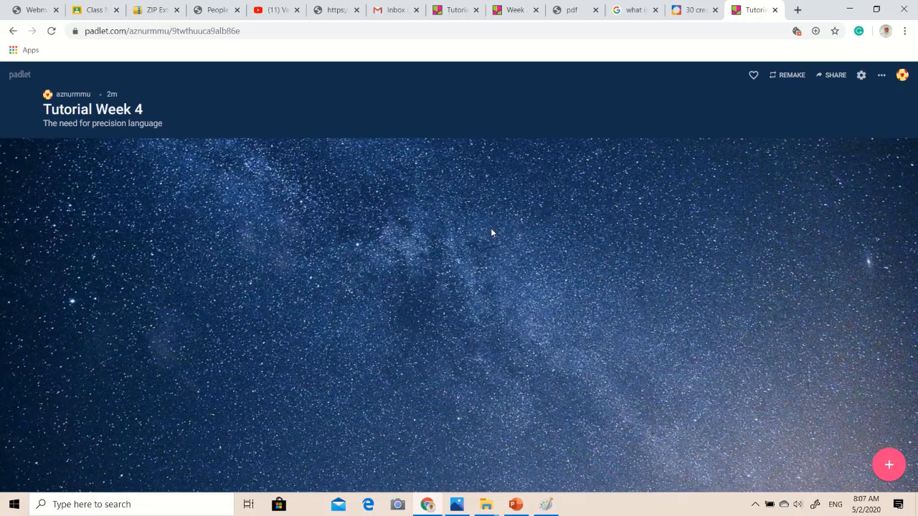
{"action": "left_click", "coordinate": [892, 470]}
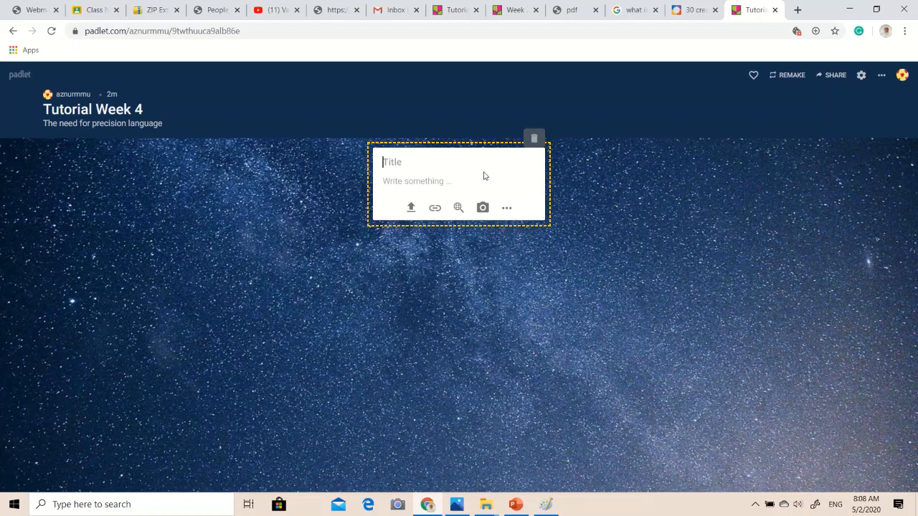
{"action": "left_click", "coordinate": [534, 138]}
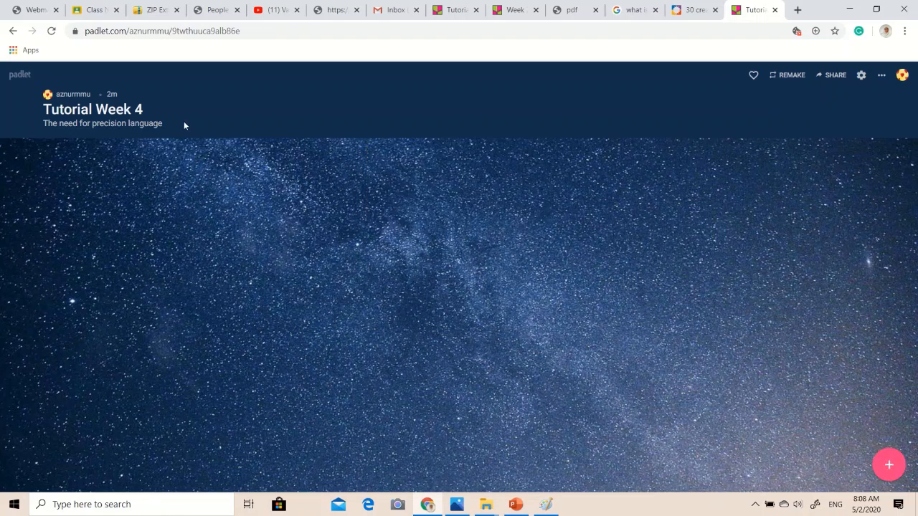
{"action": "left_click", "coordinate": [881, 77]}
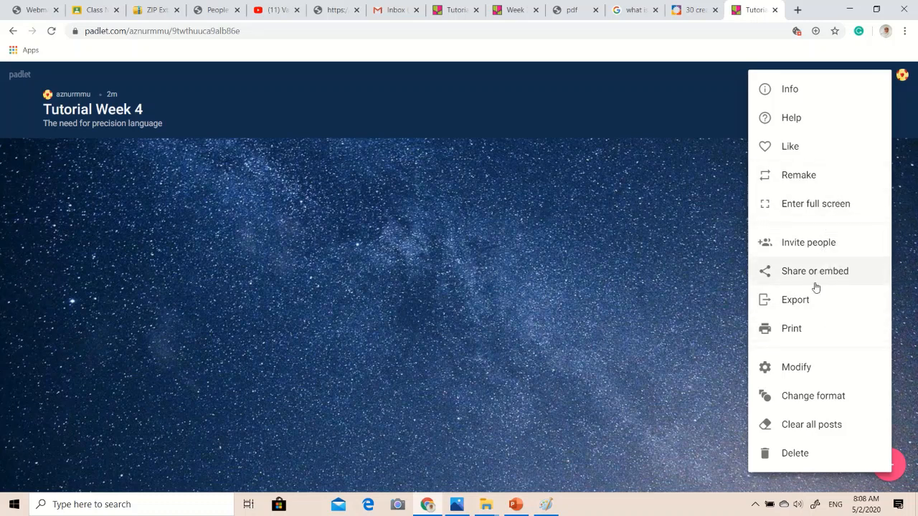
{"action": "left_click", "coordinate": [744, 248]}
Add the text "Please share your answer" on a new line of the padlet's description.
{"action": "left_click", "coordinate": [860, 76]}
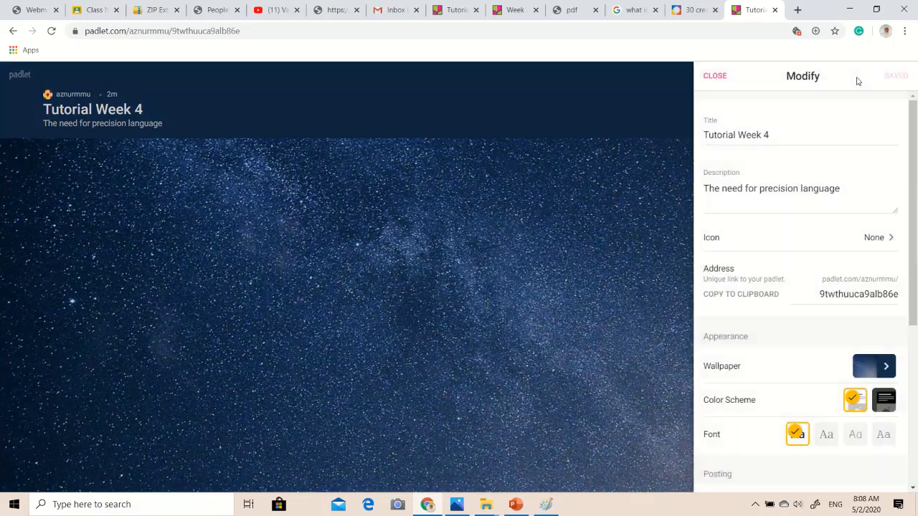
{"action": "left_click", "coordinate": [789, 197]}
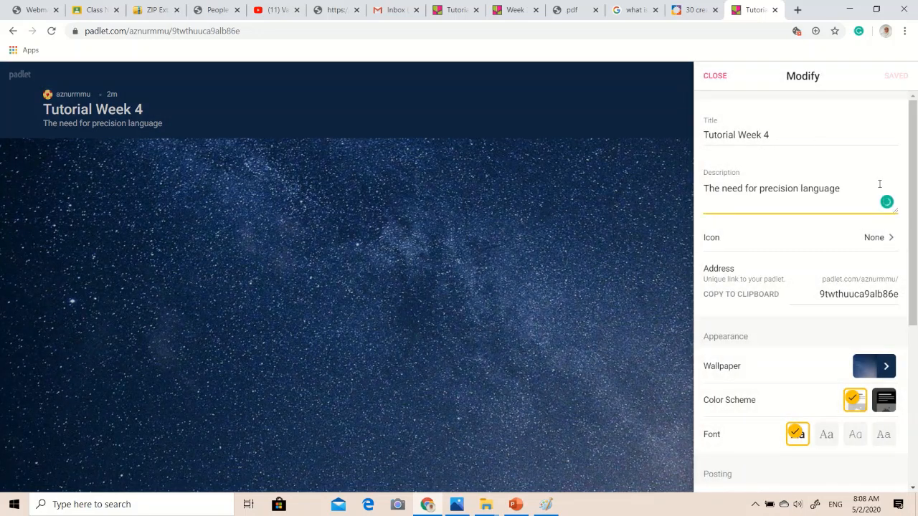
{"action": "key", "text": "Return"}
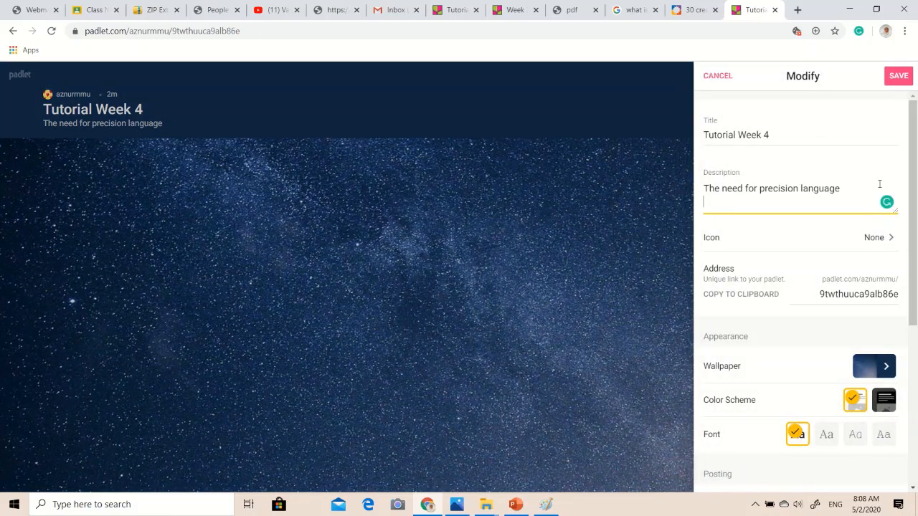
{"action": "type", "text": "Please put your answe"}
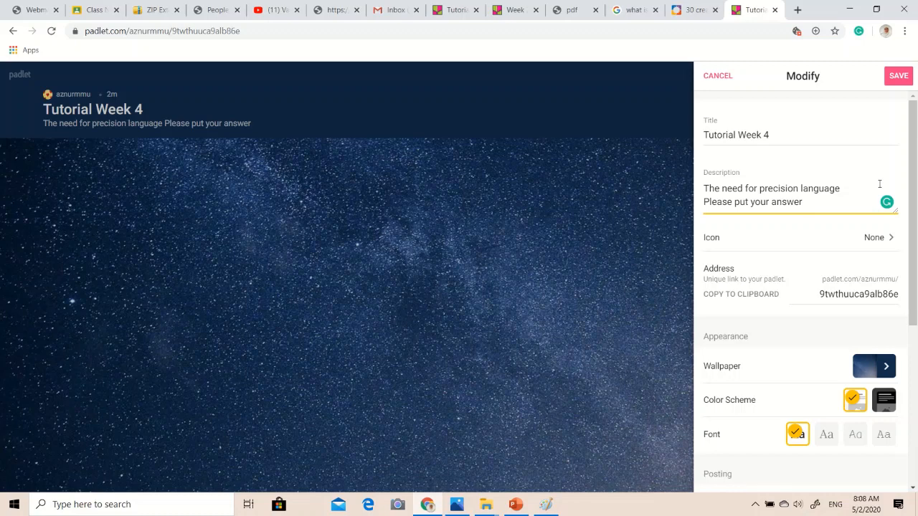
{"action": "type", "text": "r"}
{"action": "key", "text": "BackSpace"}
{"action": "key", "text": "BackSpace"}
{"action": "key", "text": "BackSpace"}
{"action": "key", "text": "BackSpace"}
{"action": "key", "text": "BackSpace"}
{"action": "key", "text": "BackSpace"}
{"action": "key", "text": "BackSpace"}
{"action": "key", "text": "BackSpace"}
{"action": "key", "text": "BackSpace"}
{"action": "key", "text": "BackSpace"}
{"action": "key", "text": "BackSpace"}
{"action": "key", "text": "BackSpace"}
{"action": "key", "text": "BackSpace"}
{"action": "key", "text": "BackSpace"}
{"action": "key", "text": "BackSpace"}
{"action": "type", "text": "share your answer"}
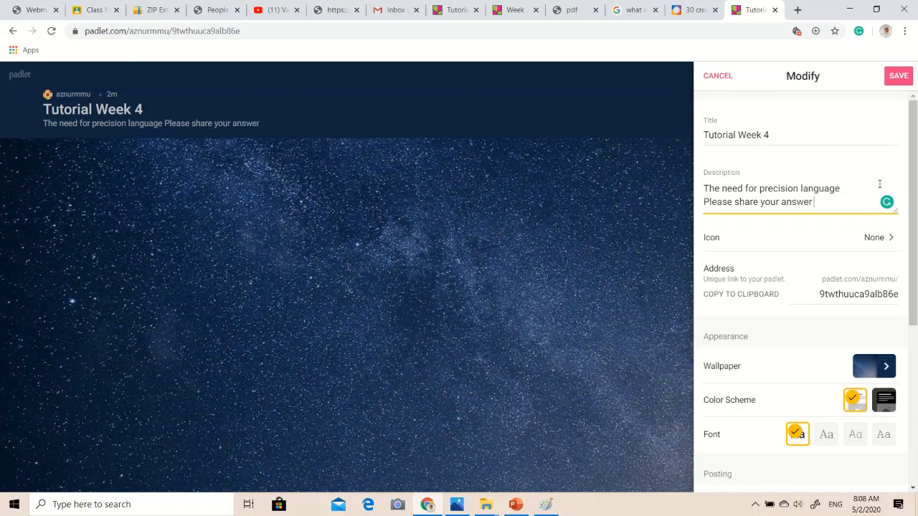
{"action": "type", "text": ". You can snap photos of your work"}
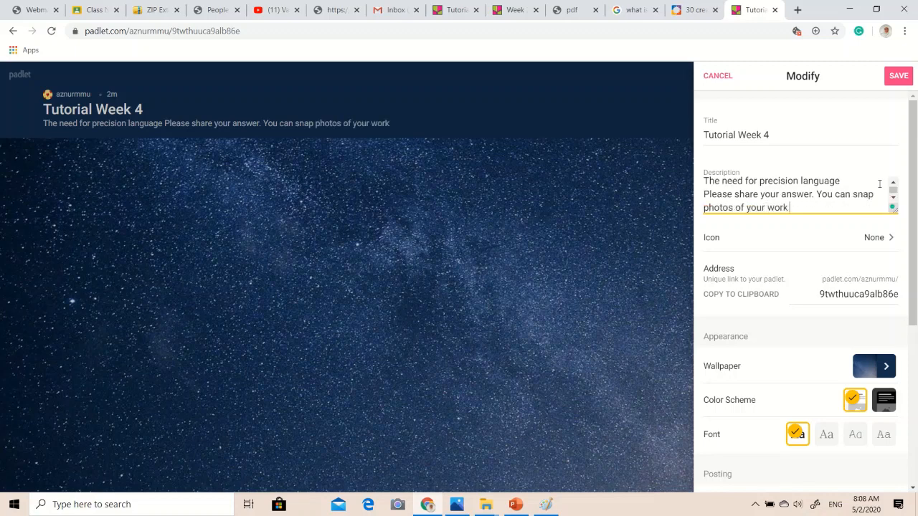
{"action": "type", "text": " or yploa"}
Continue the padlet's description with ". You can snap photos of your work or upload for your answers.".
{"action": "key", "text": "BackSpace"}
{"action": "key", "text": "BackSpace"}
{"action": "key", "text": "BackSpace"}
{"action": "key", "text": "BackSpace"}
{"action": "key", "text": "BackSpace"}
{"action": "type", "text": "upload"}
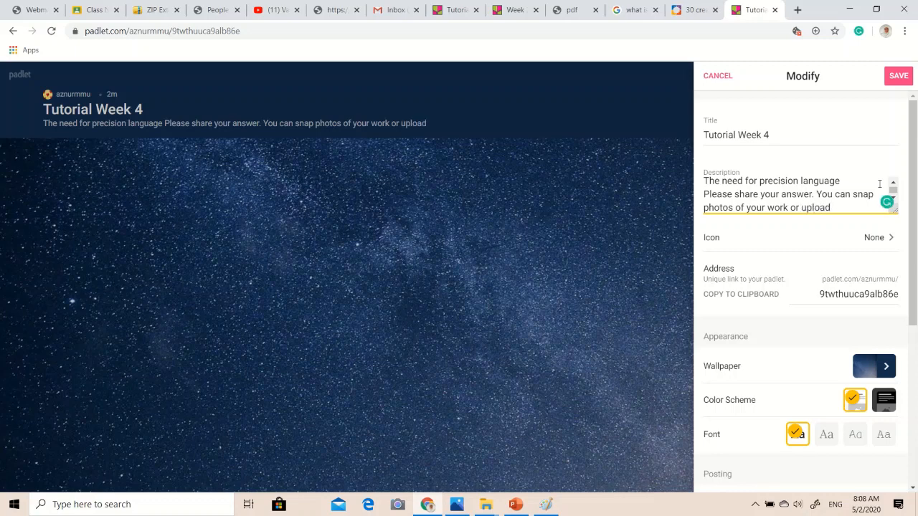
{"action": "type", "text": " for your answers."}
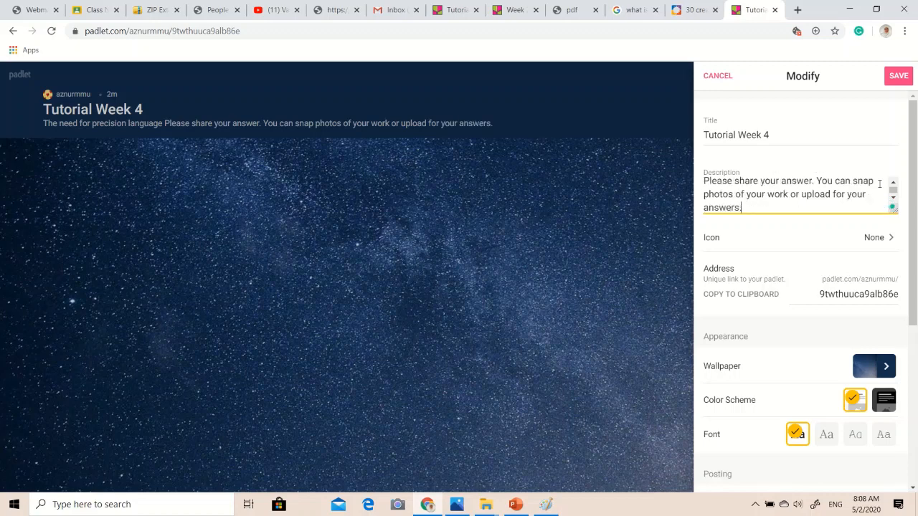
{"action": "type", "text": " Don't g"}
Append "Don't forget to put your name and ID" to the padlet's description, save the changes and close the settings.
{"action": "key", "text": "BackSpace"}
{"action": "type", "text": "forget"}
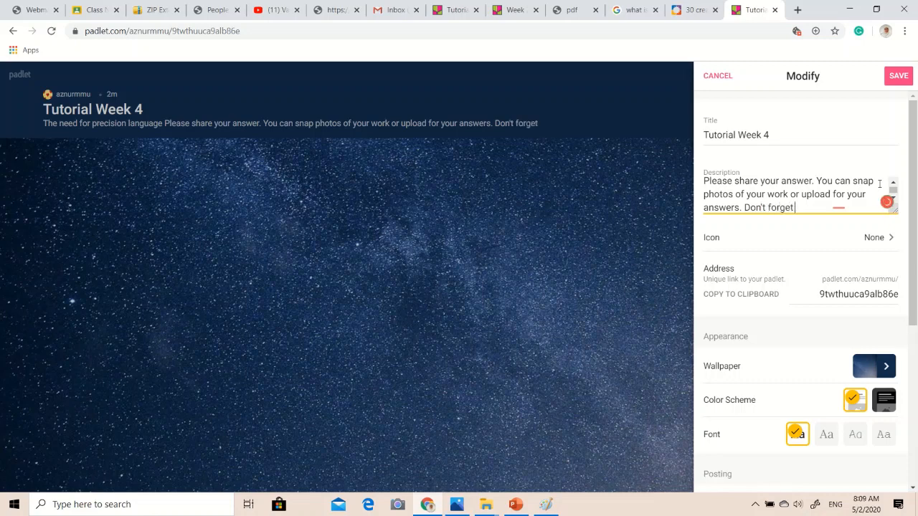
{"action": "type", "text": " to put your name"}
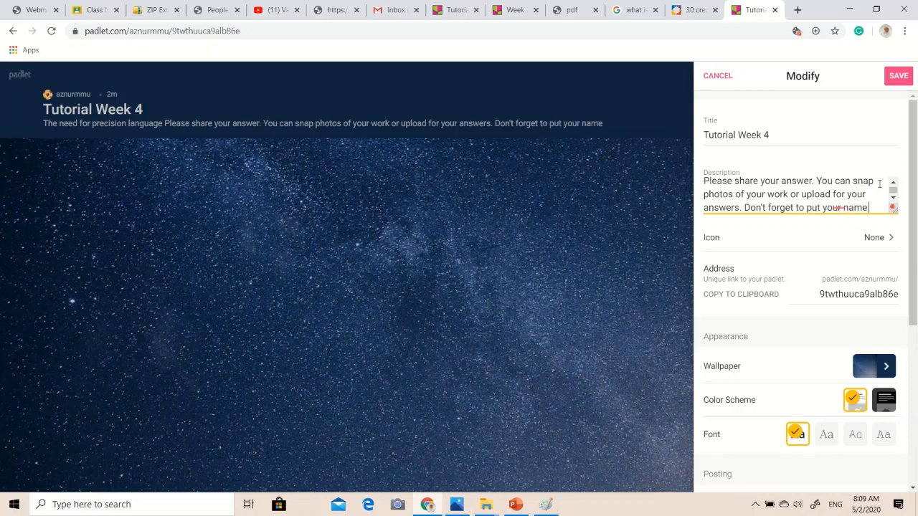
{"action": "type", "text": " and ID"}
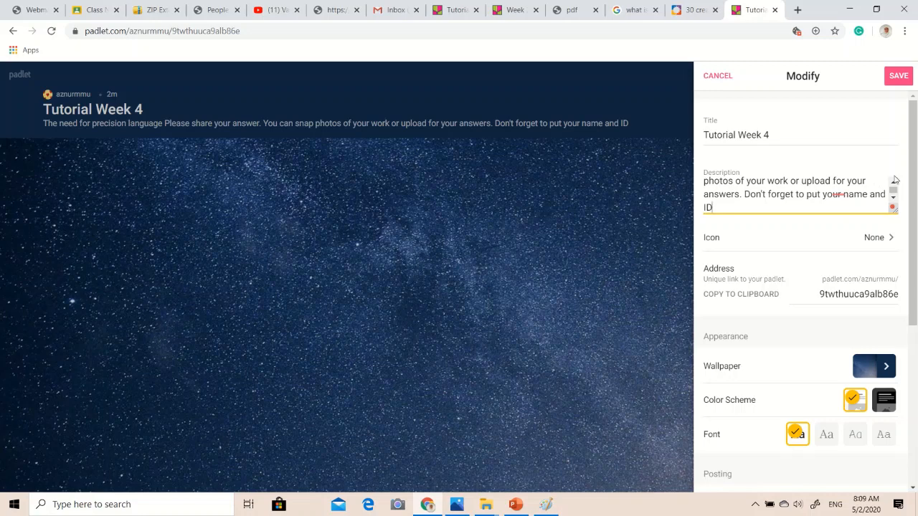
{"action": "left_click", "coordinate": [899, 75]}
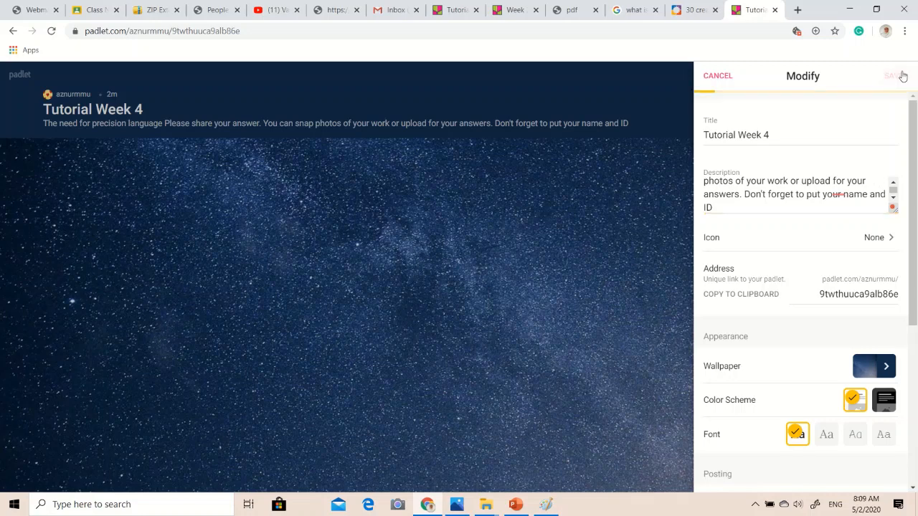
{"action": "left_click", "coordinate": [547, 151]}
{"action": "left_click", "coordinate": [889, 472]}
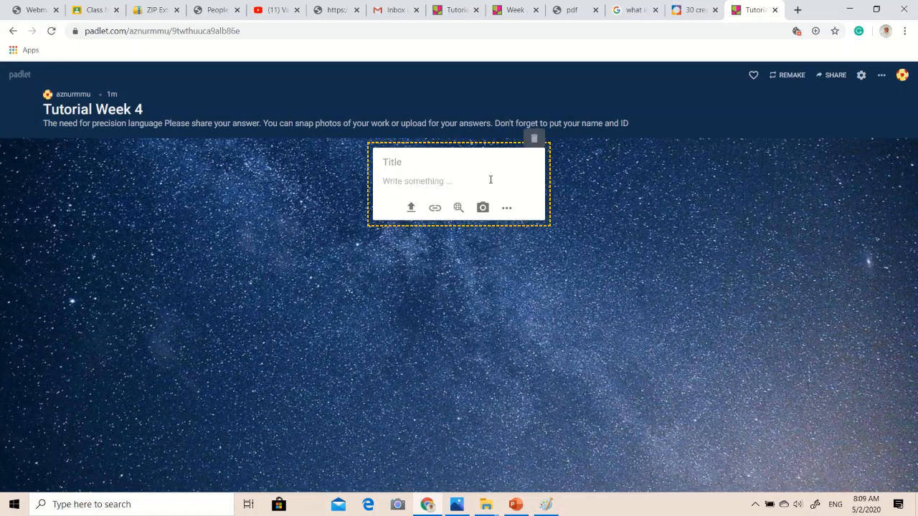
{"action": "left_click", "coordinate": [435, 210]}
{"action": "left_click", "coordinate": [525, 333]}
{"action": "left_click", "coordinate": [411, 210]}
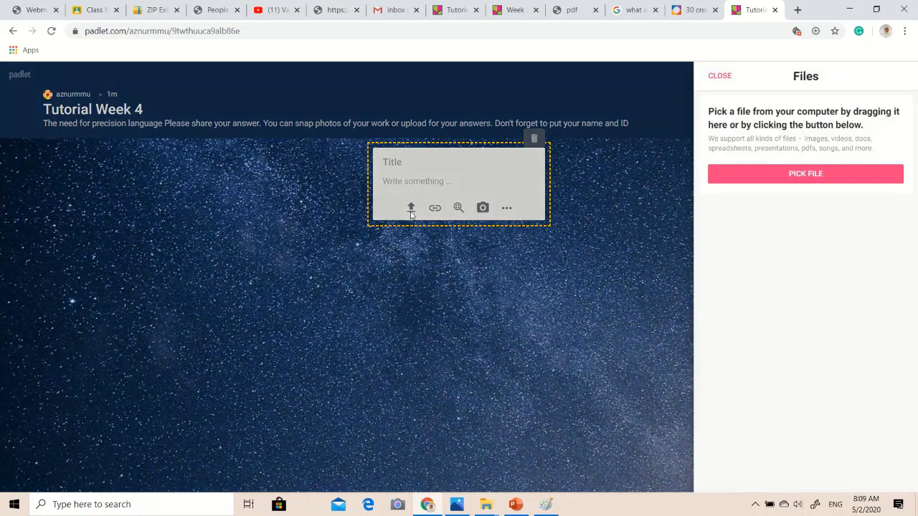
{"action": "left_click", "coordinate": [411, 213]}
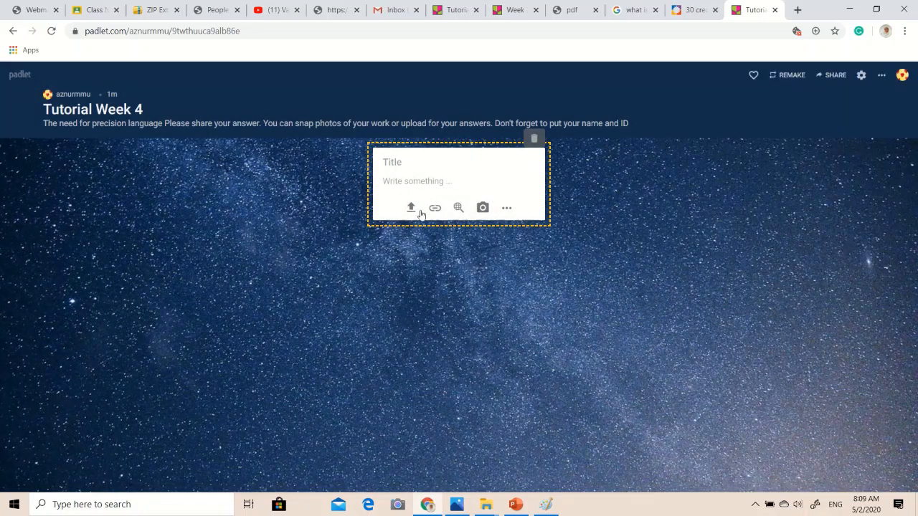
{"action": "left_click", "coordinate": [506, 208]}
{"action": "left_click", "coordinate": [453, 237]}
{"action": "left_click", "coordinate": [533, 138]}
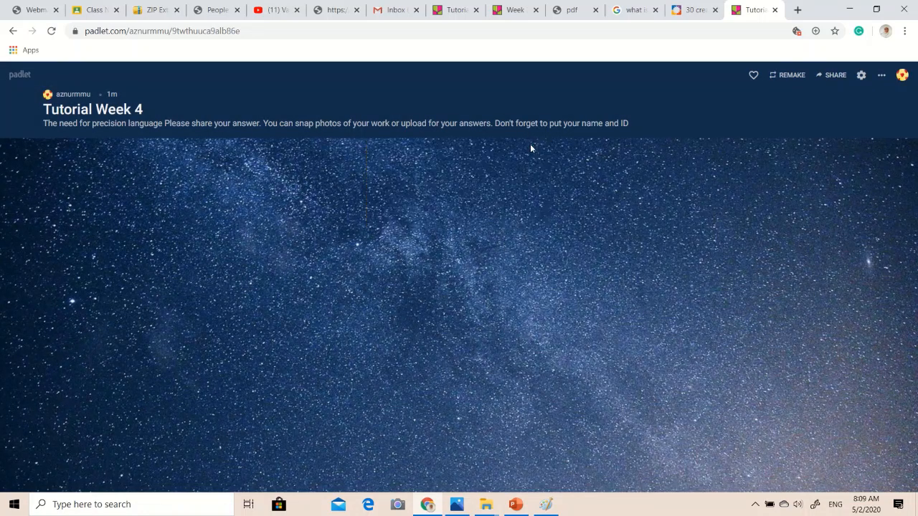
Start a new post and attach the PDF "The_need_for_precision Language" from the folder "The need for precision language".
{"action": "left_click", "coordinate": [878, 467]}
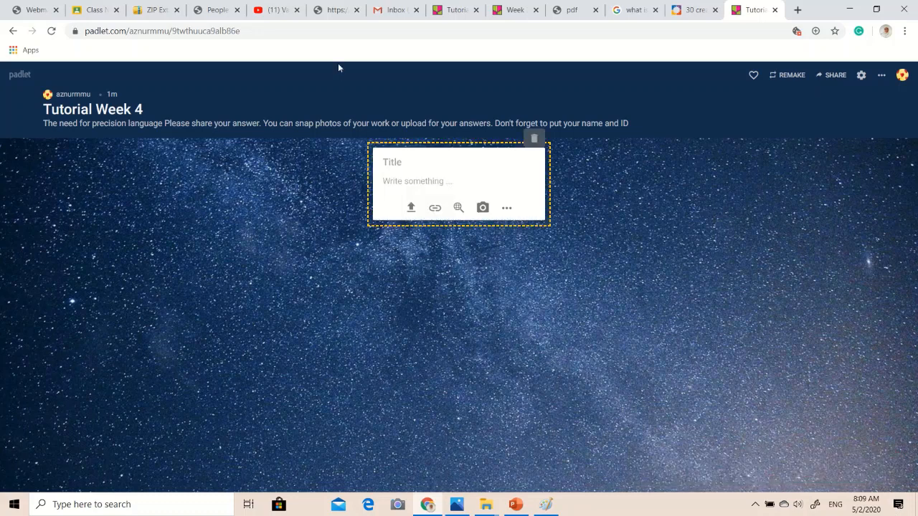
{"action": "left_click", "coordinate": [411, 210]}
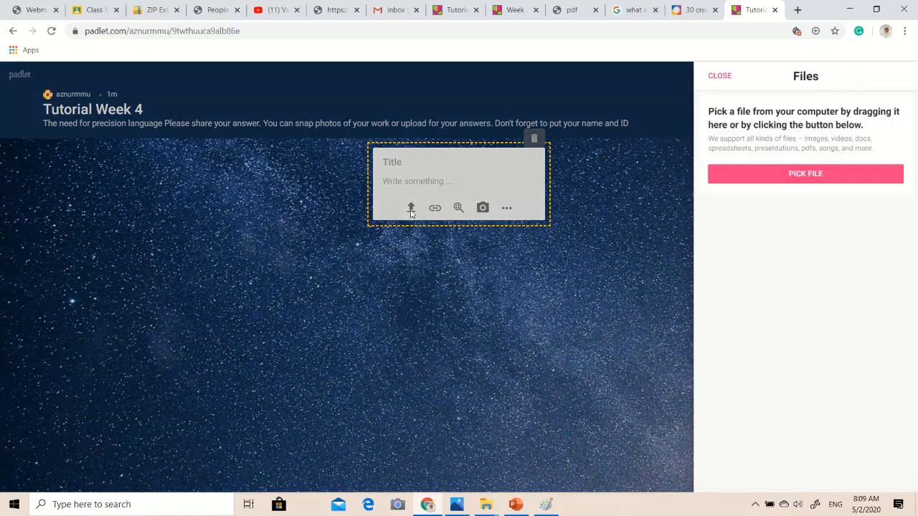
{"action": "left_click", "coordinate": [830, 176]}
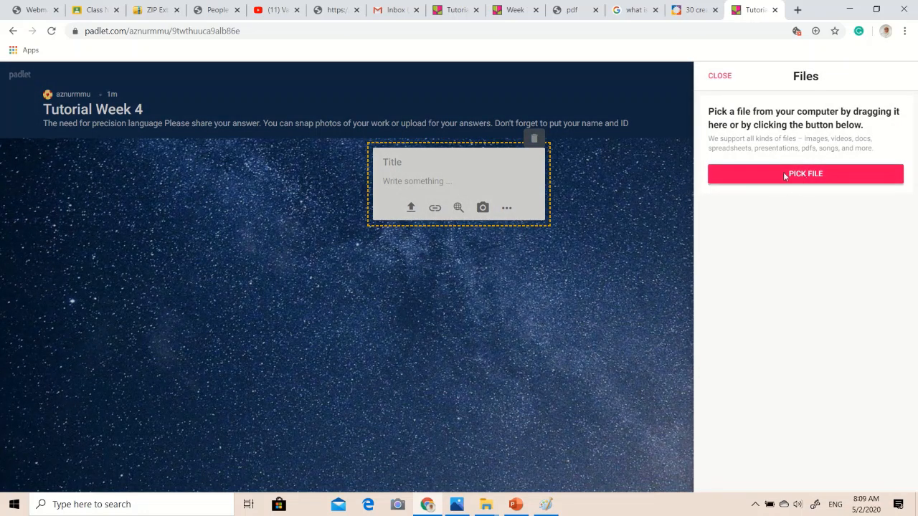
{"action": "left_click", "coordinate": [780, 177]}
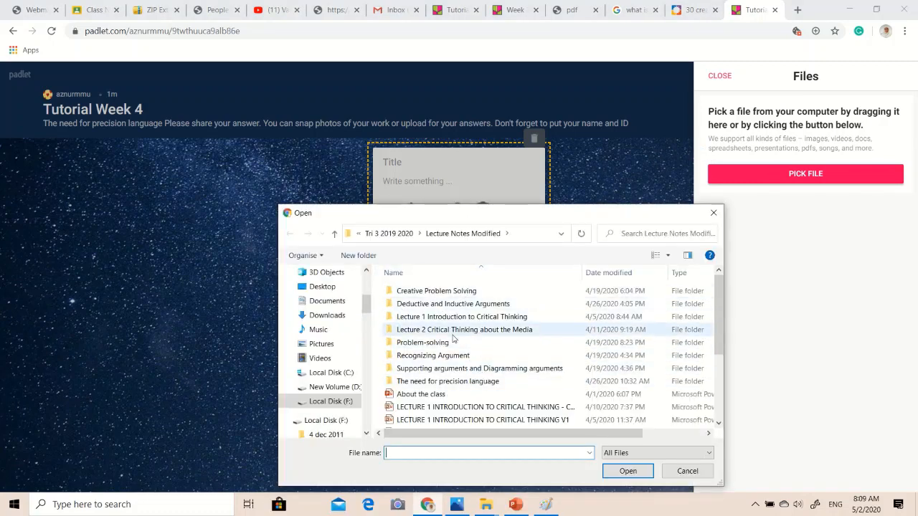
{"action": "scroll", "coordinate": [454, 342], "scroll_direction": "down", "scroll_amount": 3}
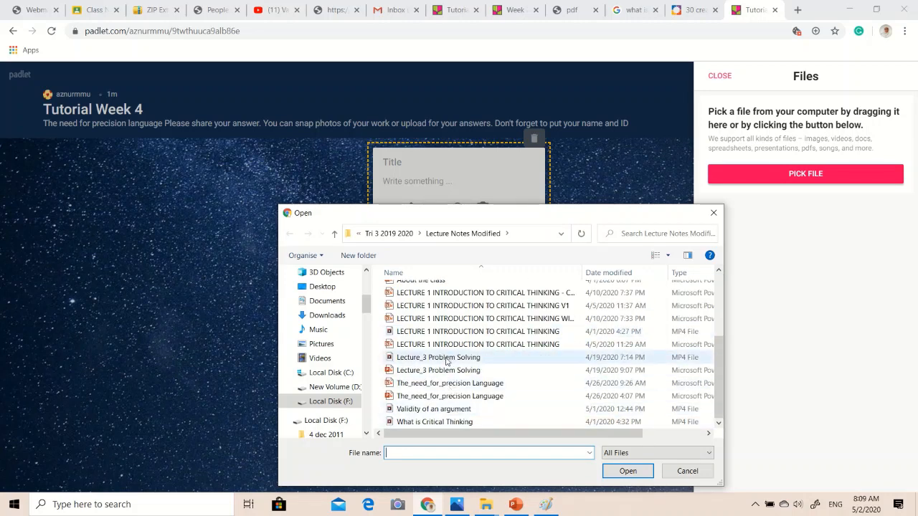
{"action": "scroll", "coordinate": [445, 357], "scroll_direction": "up", "scroll_amount": 3}
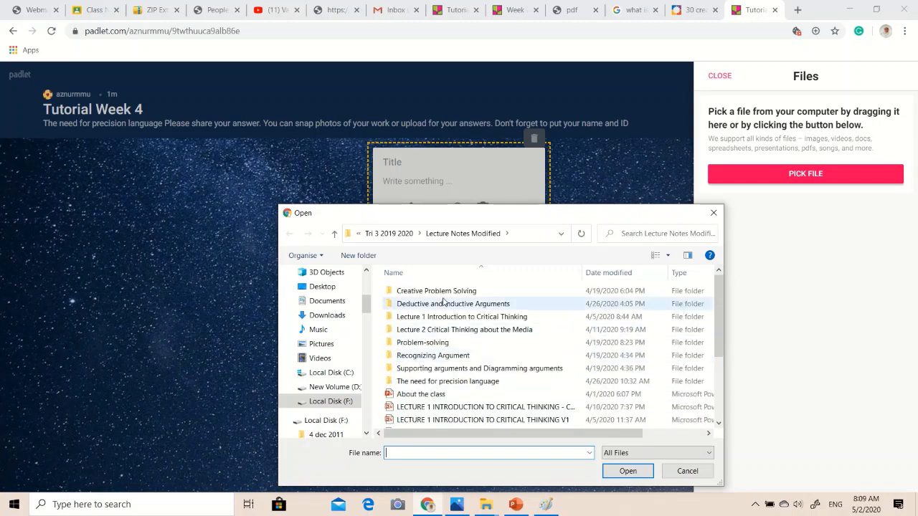
{"action": "left_click", "coordinate": [446, 382]}
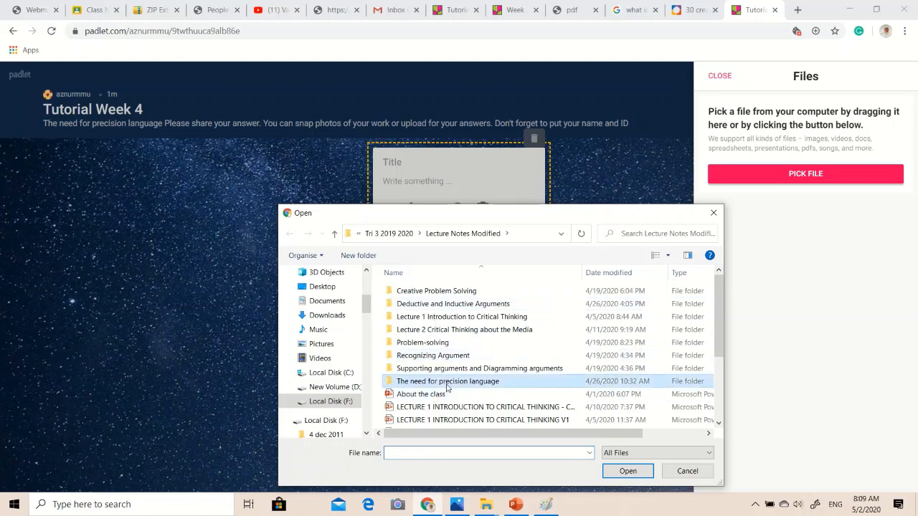
{"action": "double_click", "coordinate": [447, 382]}
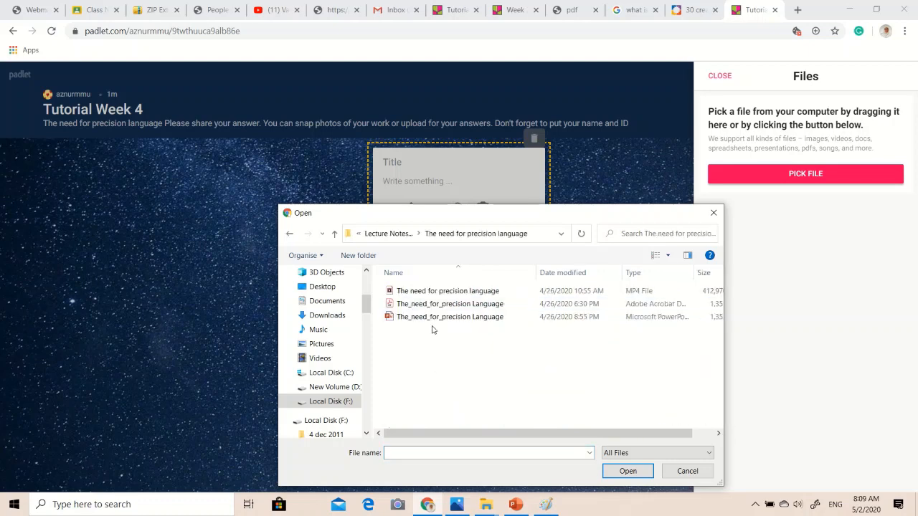
{"action": "left_click", "coordinate": [436, 304]}
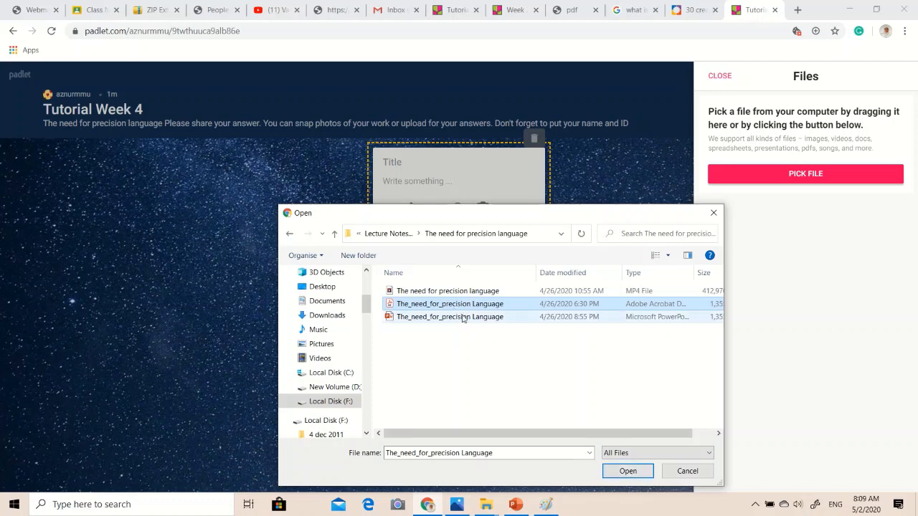
{"action": "left_click", "coordinate": [626, 470]}
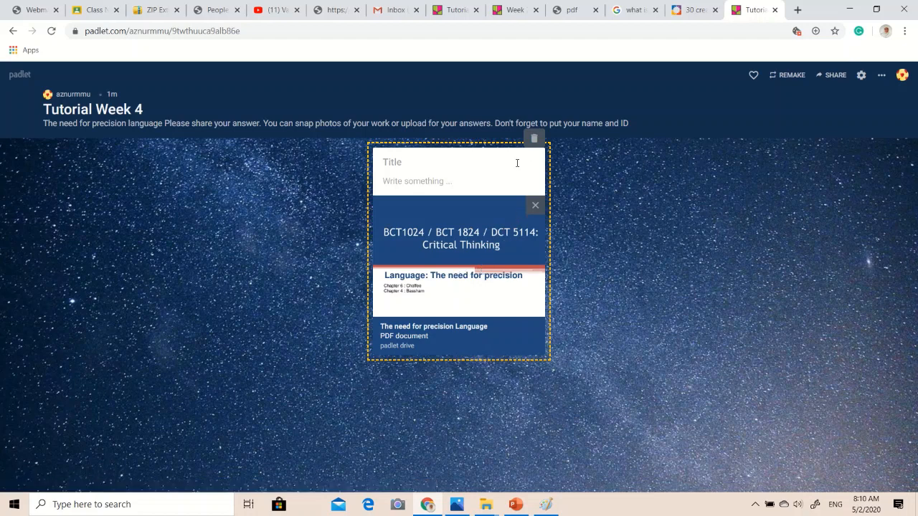
Enter the student's name and ID as the post's text and publish the post.
{"action": "left_click", "coordinate": [496, 188]}
{"action": "type", "text": "ANIS ID 1234"}
{"action": "left_click", "coordinate": [573, 318]}
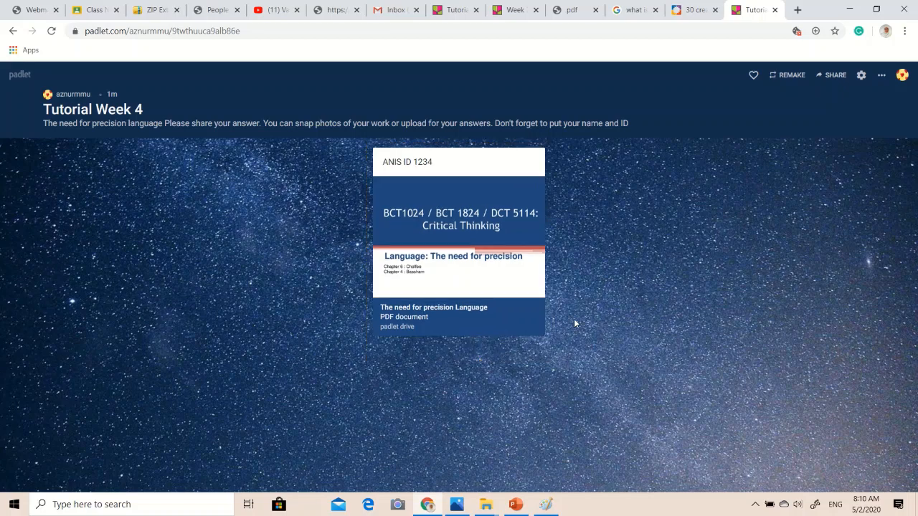
Open the post's PDF attachment, browse its first slides and return to the padlet.
{"action": "left_click", "coordinate": [471, 273]}
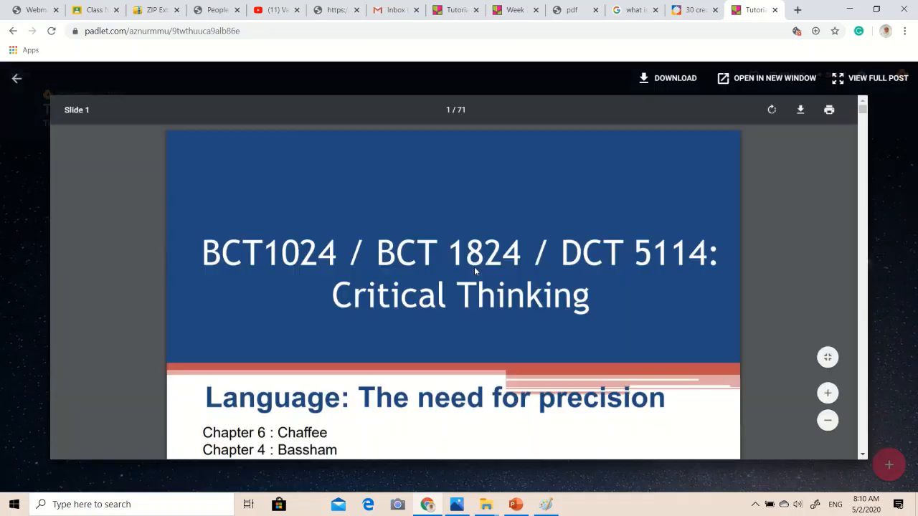
{"action": "scroll", "coordinate": [474, 267], "scroll_direction": "down", "scroll_amount": 20}
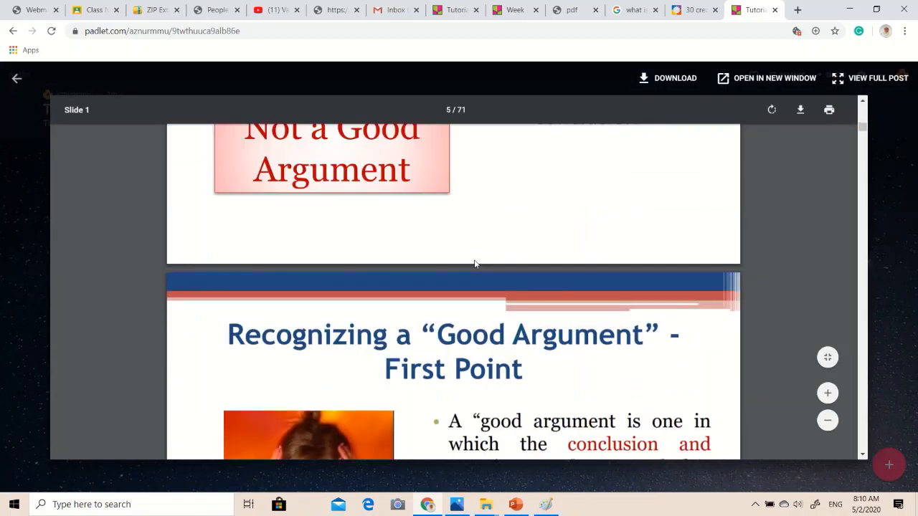
{"action": "left_click", "coordinate": [17, 78]}
{"action": "left_click_drag", "start_coordinate": [494, 239], "coordinate": [193, 241]}
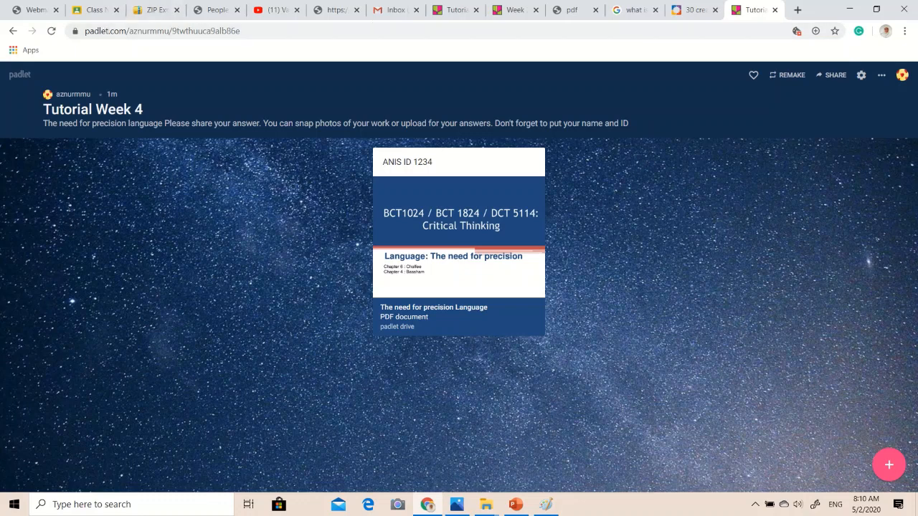
Return to the dashboard, view the "Week 3 Tutorial" padlet and close it again.
{"action": "left_click", "coordinate": [22, 74]}
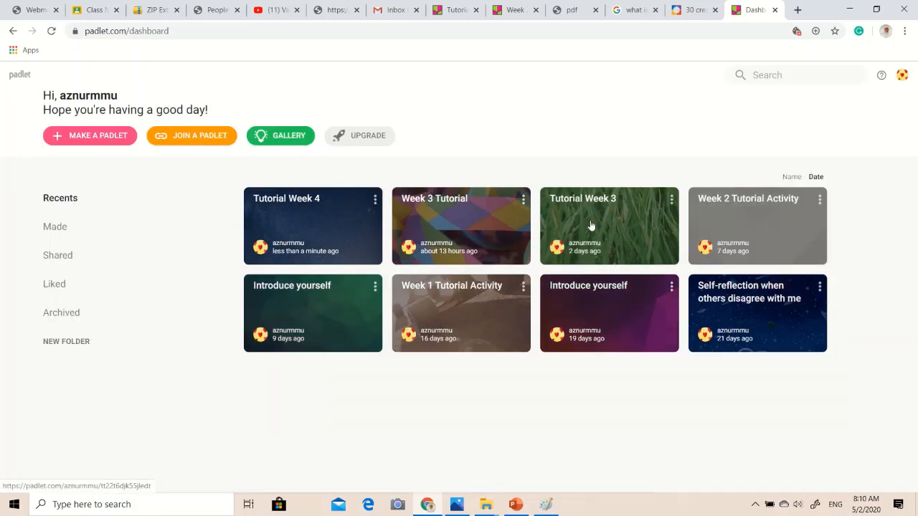
{"action": "left_click", "coordinate": [501, 227]}
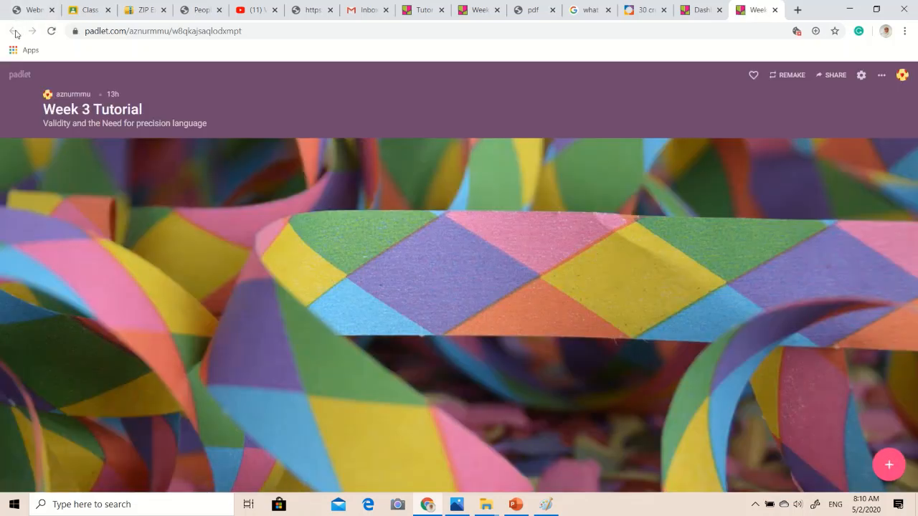
{"action": "left_click", "coordinate": [774, 11]}
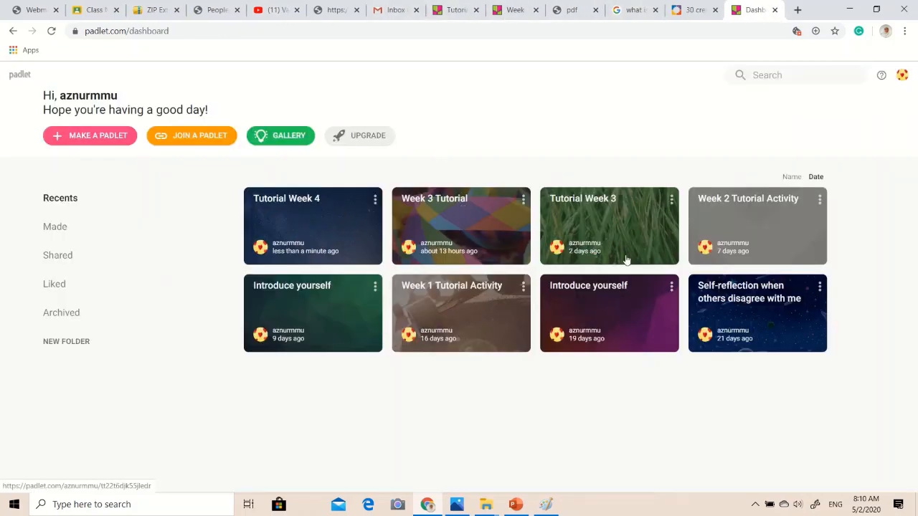
Open the "Week 2 Tutorial Activity" padlet from the dashboard and look through the answers students posted.
{"action": "left_click", "coordinate": [727, 213]}
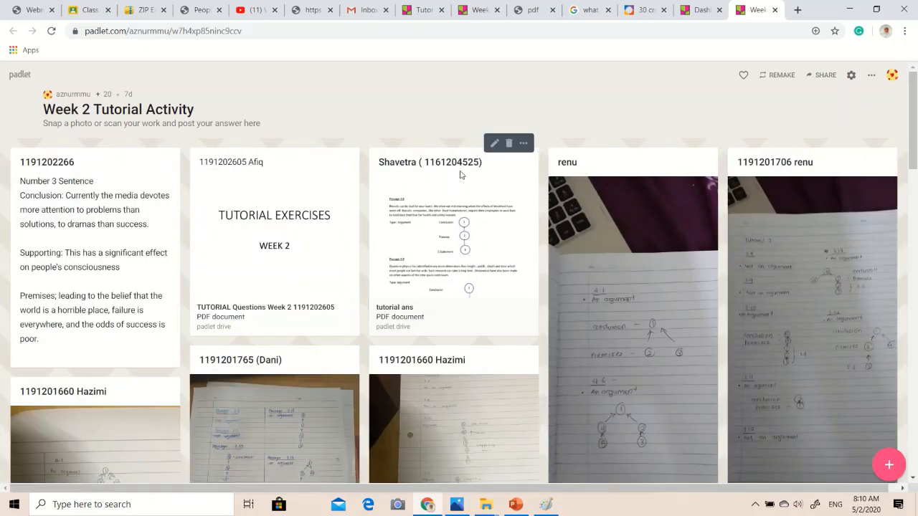
{"action": "scroll", "coordinate": [416, 229], "scroll_direction": "down", "scroll_amount": 2}
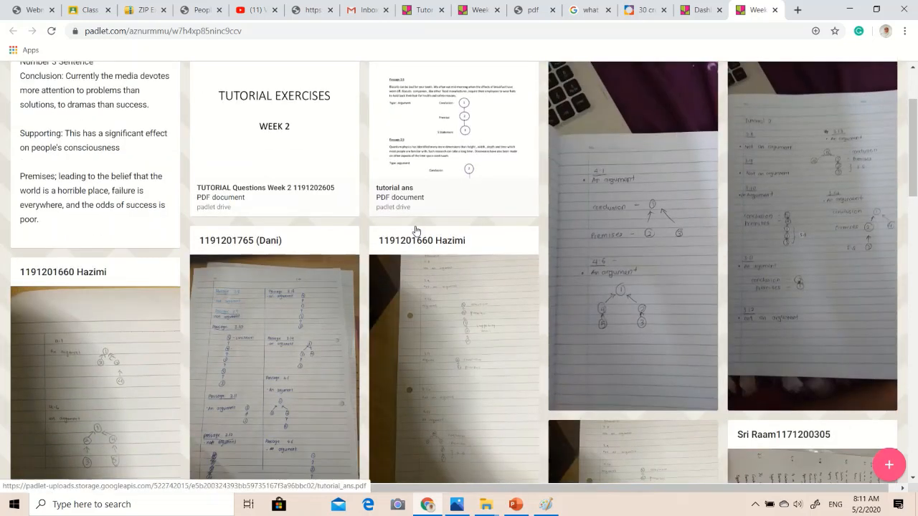
{"action": "scroll", "coordinate": [423, 224], "scroll_direction": "up", "scroll_amount": 1}
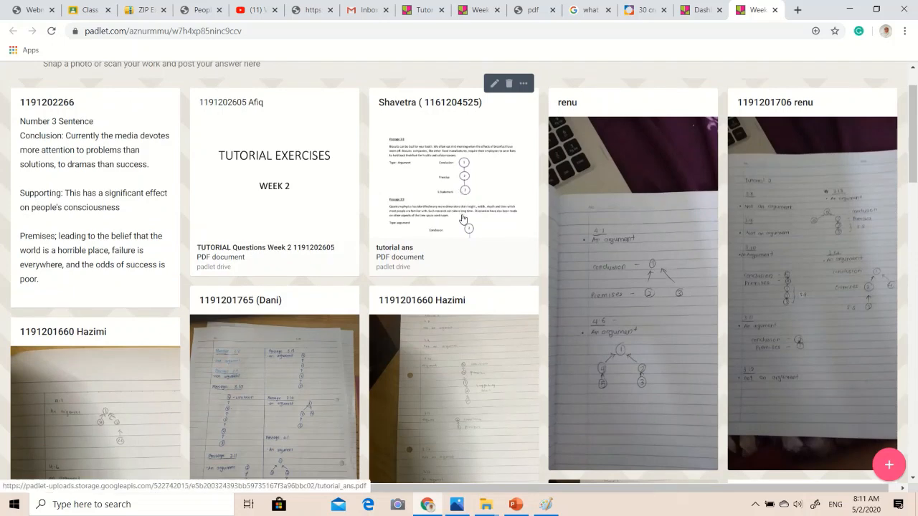
{"action": "scroll", "coordinate": [464, 222], "scroll_direction": "up", "scroll_amount": 1}
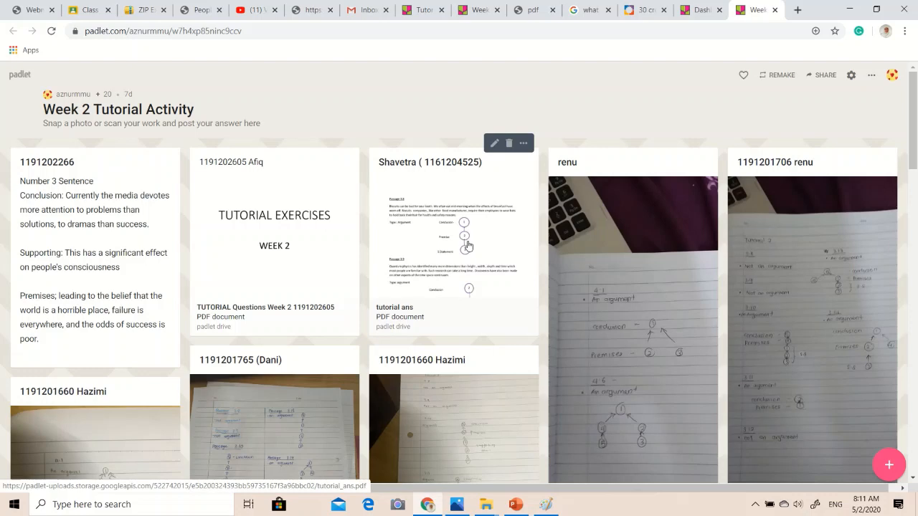
{"action": "scroll", "coordinate": [468, 246], "scroll_direction": "down", "scroll_amount": 1}
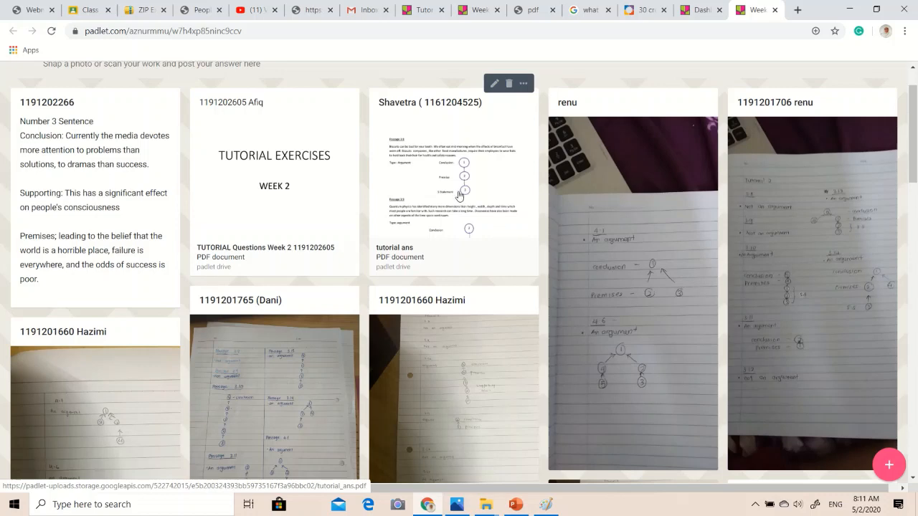
{"action": "scroll", "coordinate": [630, 247], "scroll_direction": "down", "scroll_amount": 1}
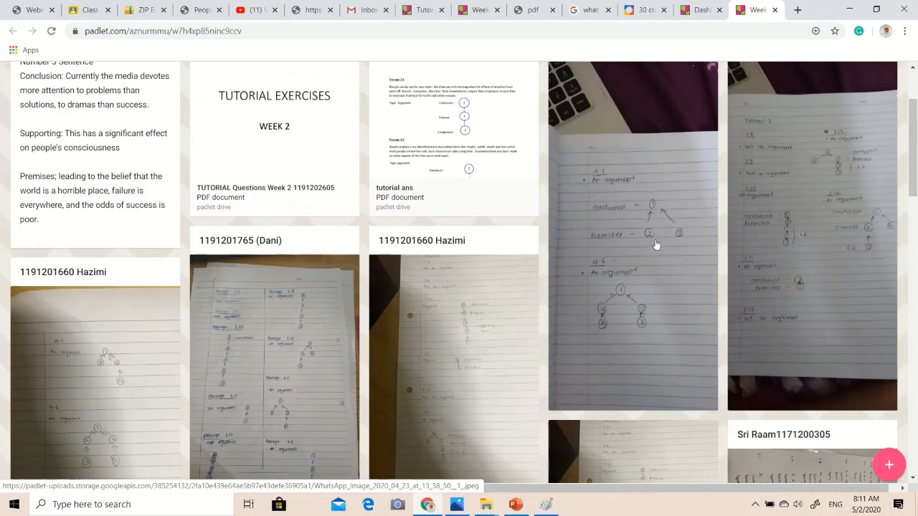
{"action": "scroll", "coordinate": [656, 245], "scroll_direction": "down", "scroll_amount": 3}
{"action": "scroll", "coordinate": [655, 244], "scroll_direction": "up", "scroll_amount": 1}
{"action": "scroll", "coordinate": [653, 243], "scroll_direction": "down", "scroll_amount": 2}
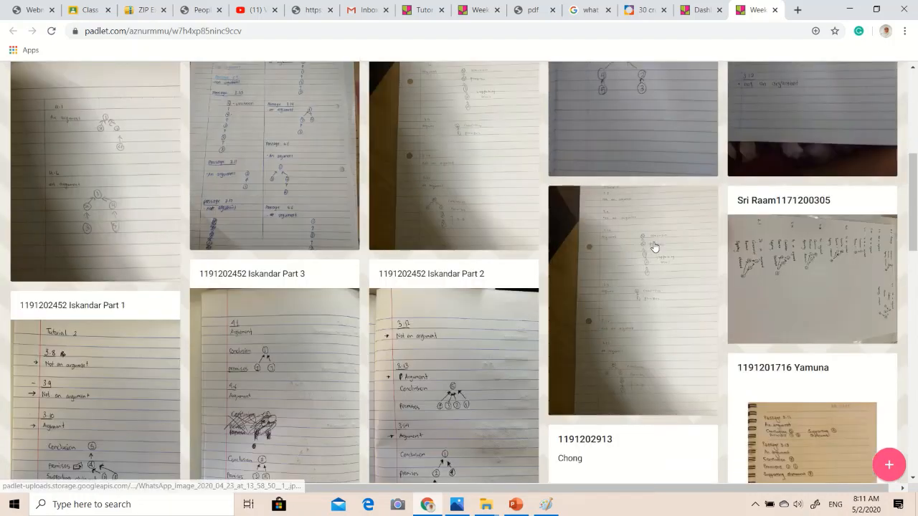
{"action": "scroll", "coordinate": [454, 328], "scroll_direction": "down", "scroll_amount": 1}
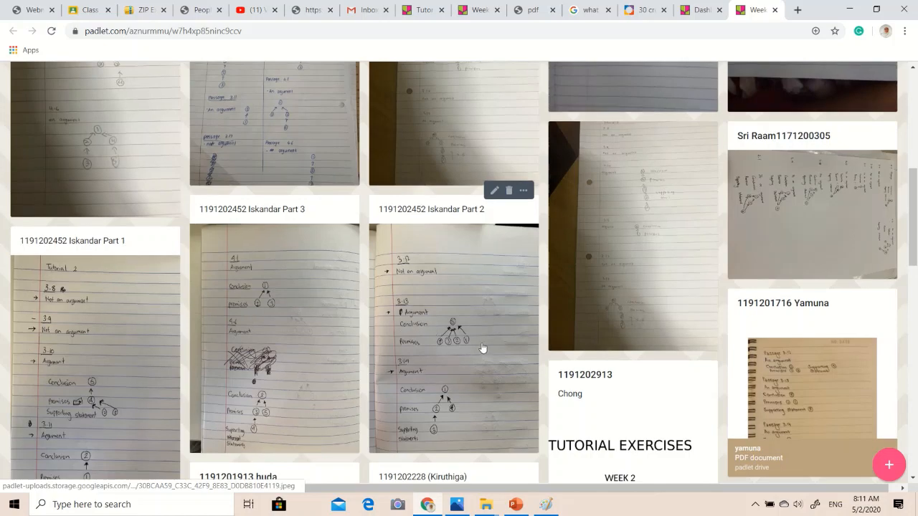
{"action": "scroll", "coordinate": [443, 330], "scroll_direction": "down", "scroll_amount": 5}
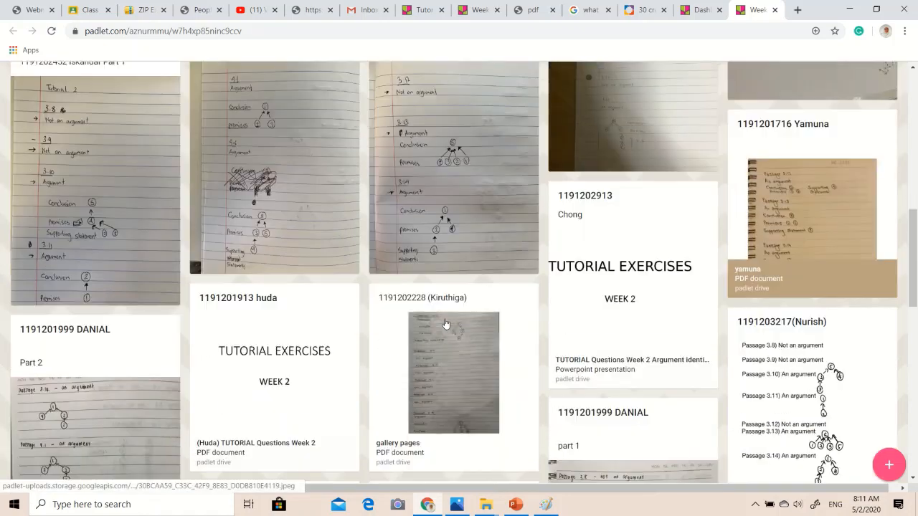
{"action": "scroll", "coordinate": [445, 323], "scroll_direction": "up", "scroll_amount": 9}
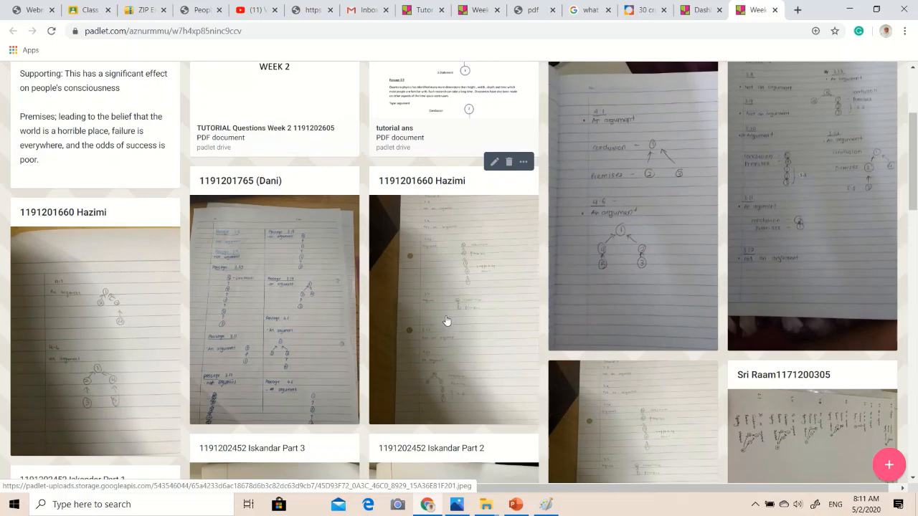
{"action": "scroll", "coordinate": [446, 321], "scroll_direction": "up", "scroll_amount": 3}
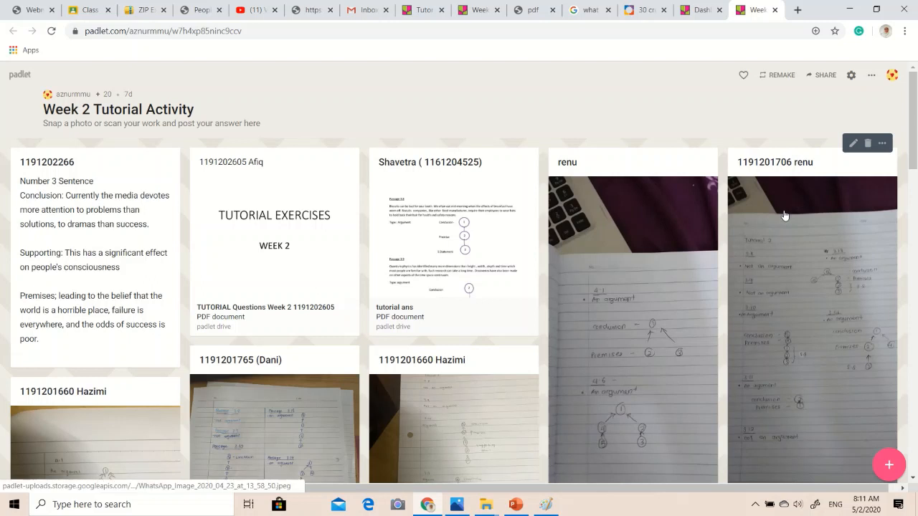
Export the "Week 2 Tutorial Activity" padlet as a PDF with A4 page size and portrait orientation.
{"action": "left_click", "coordinate": [870, 76]}
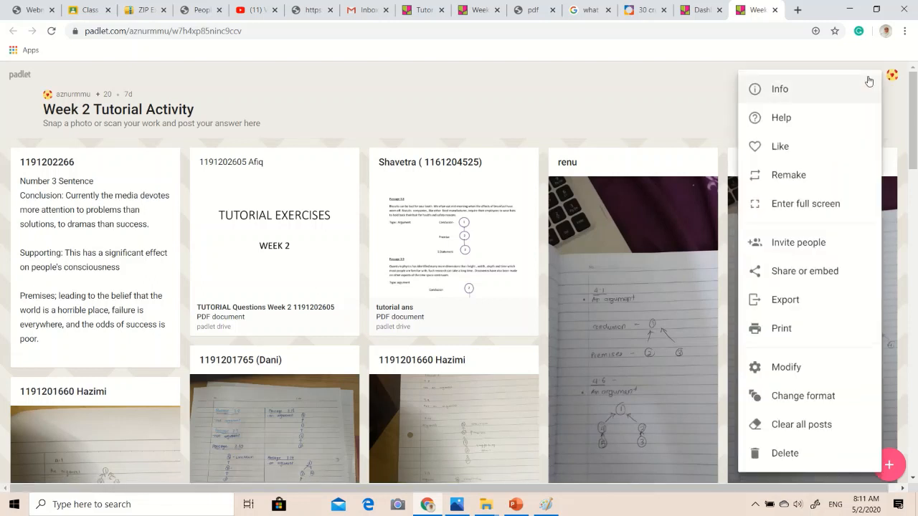
{"action": "left_click", "coordinate": [795, 273]}
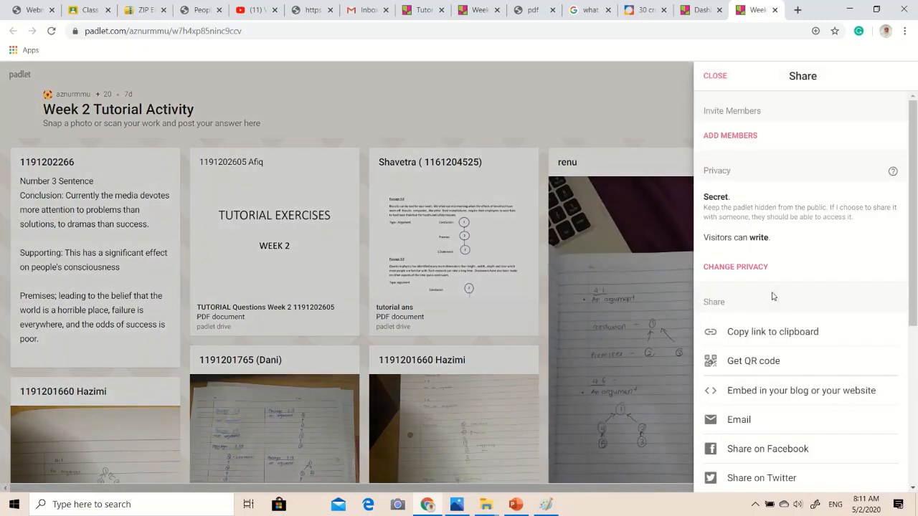
{"action": "scroll", "coordinate": [773, 296], "scroll_direction": "down", "scroll_amount": 2}
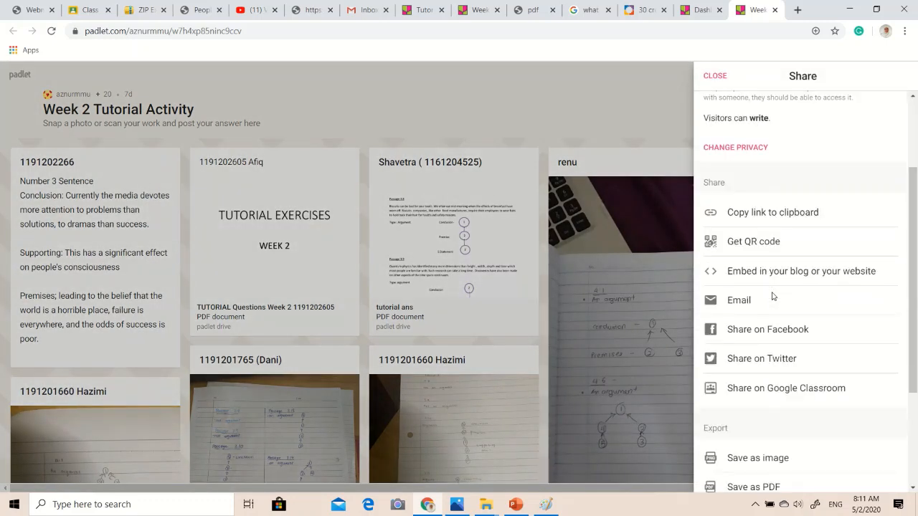
{"action": "scroll", "coordinate": [773, 296], "scroll_direction": "down", "scroll_amount": 2}
{"action": "left_click", "coordinate": [779, 373]}
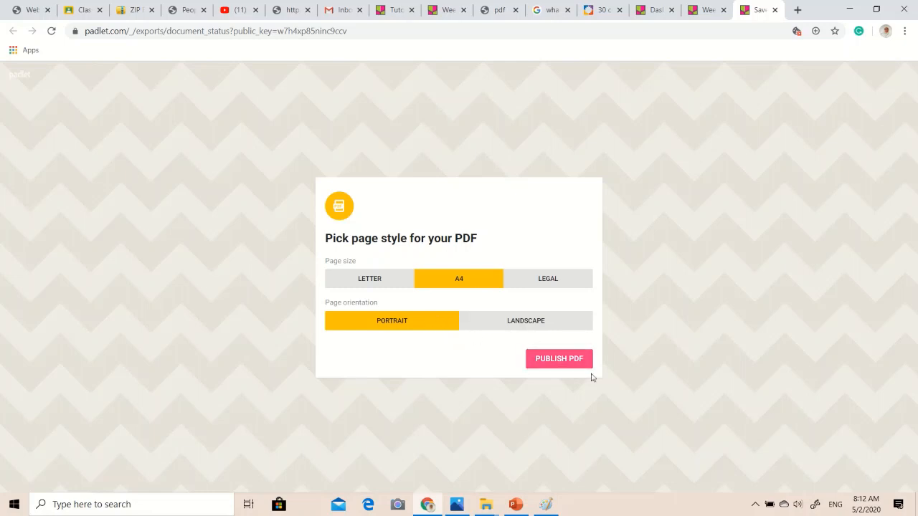
{"action": "left_click", "coordinate": [572, 360]}
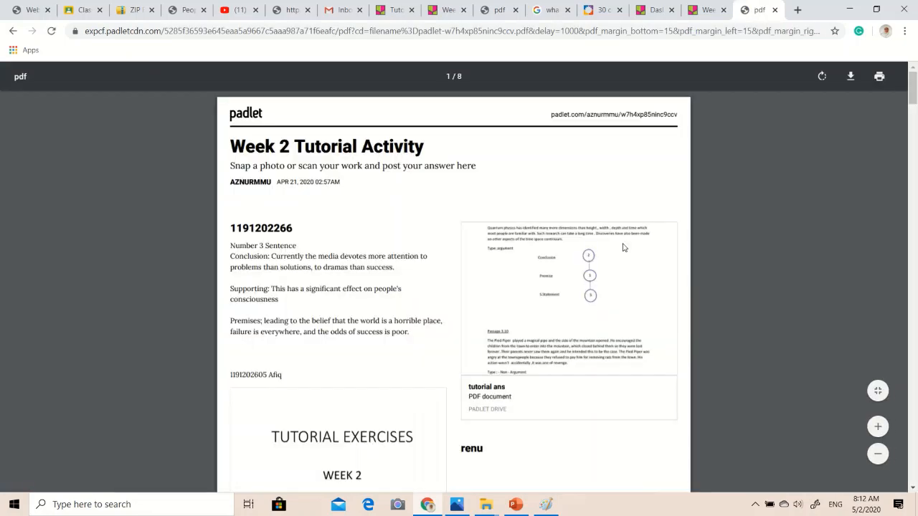
Look through the students' answers on the first pages of the exported PDF and return to its first page.
{"action": "scroll", "coordinate": [622, 247], "scroll_direction": "down", "scroll_amount": 2}
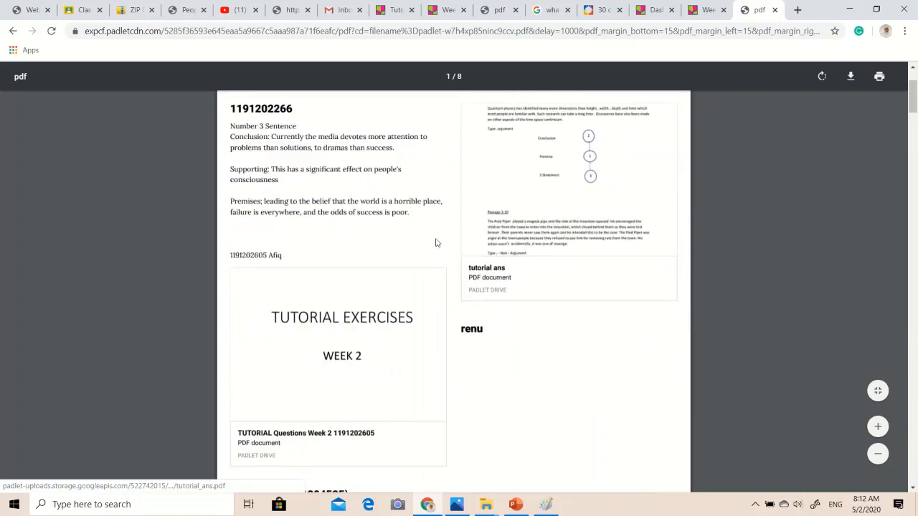
{"action": "scroll", "coordinate": [383, 228], "scroll_direction": "up", "scroll_amount": 1}
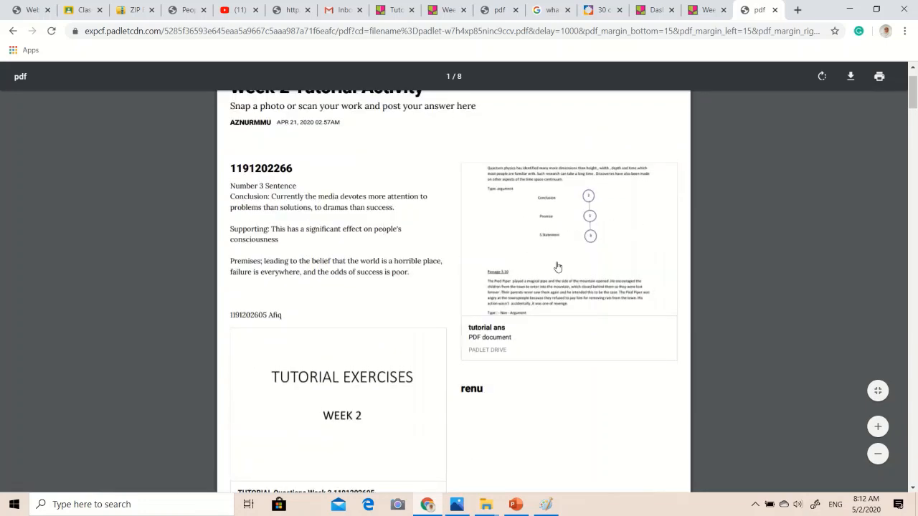
{"action": "scroll", "coordinate": [557, 267], "scroll_direction": "down", "scroll_amount": 3}
{"action": "scroll", "coordinate": [557, 267], "scroll_direction": "down", "scroll_amount": 8}
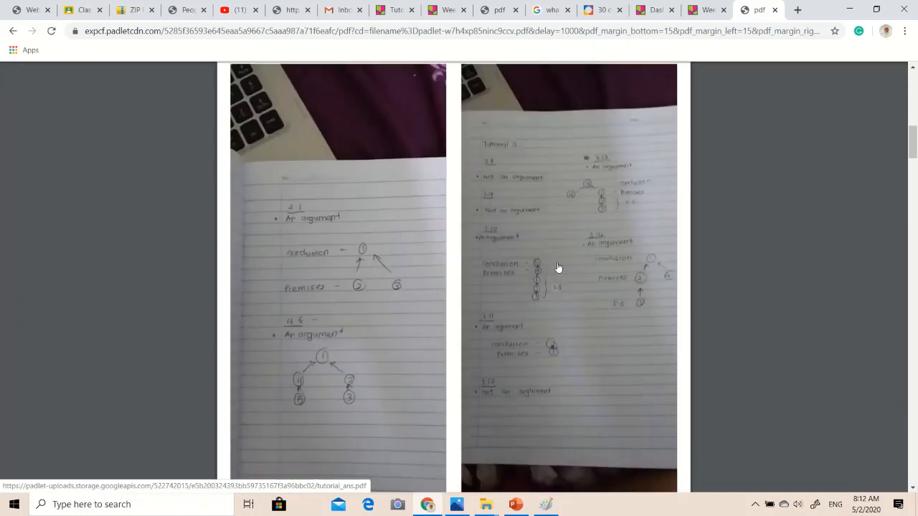
{"action": "scroll", "coordinate": [557, 266], "scroll_direction": "down", "scroll_amount": 7}
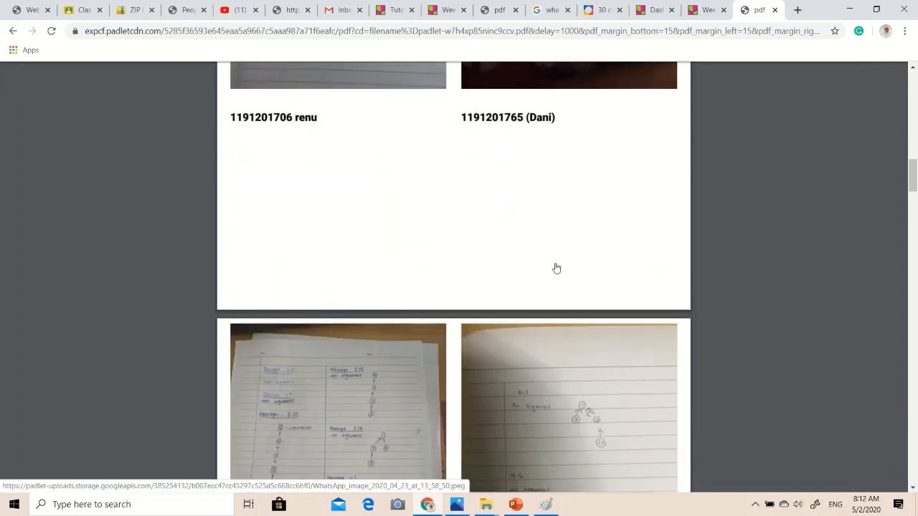
{"action": "scroll", "coordinate": [556, 268], "scroll_direction": "down", "scroll_amount": 6}
{"action": "scroll", "coordinate": [553, 269], "scroll_direction": "up", "scroll_amount": 6}
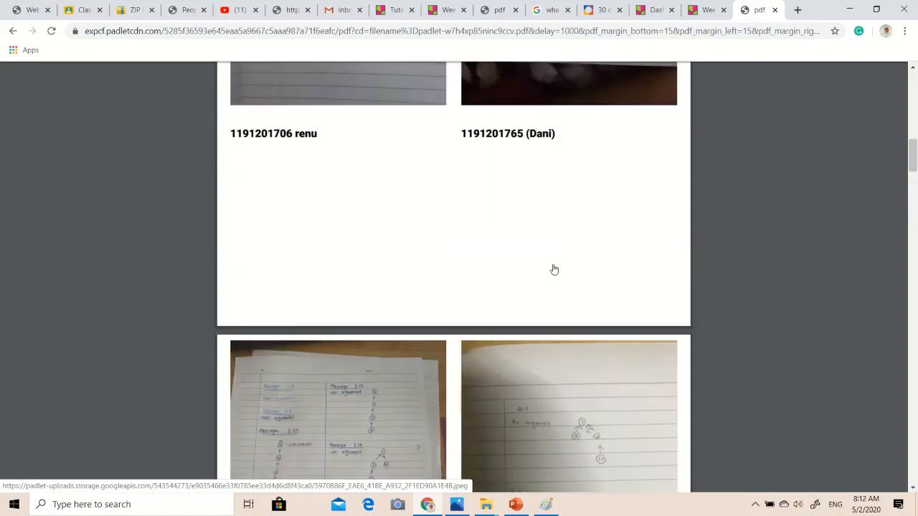
{"action": "scroll", "coordinate": [554, 269], "scroll_direction": "up", "scroll_amount": 15}
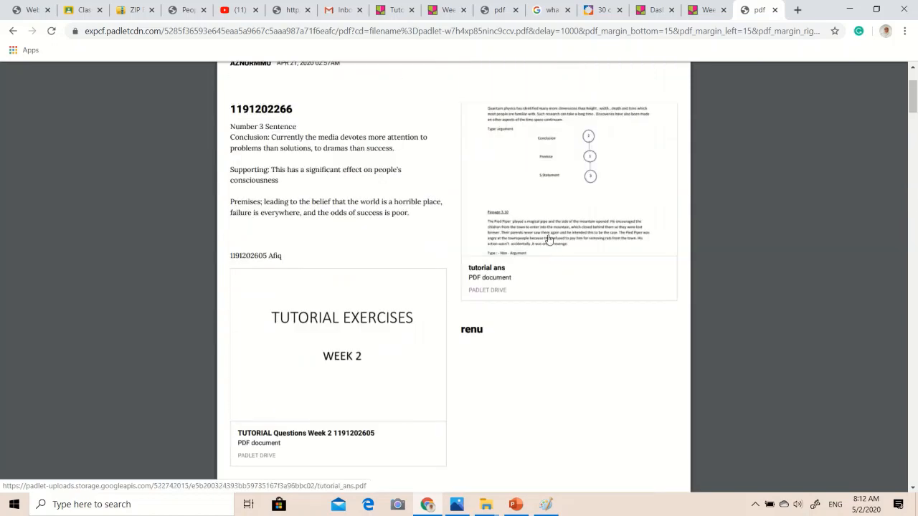
Open the "tutorial ans" attachment from the exported PDF, view its first passages and return to the export.
{"action": "left_click", "coordinate": [549, 239]}
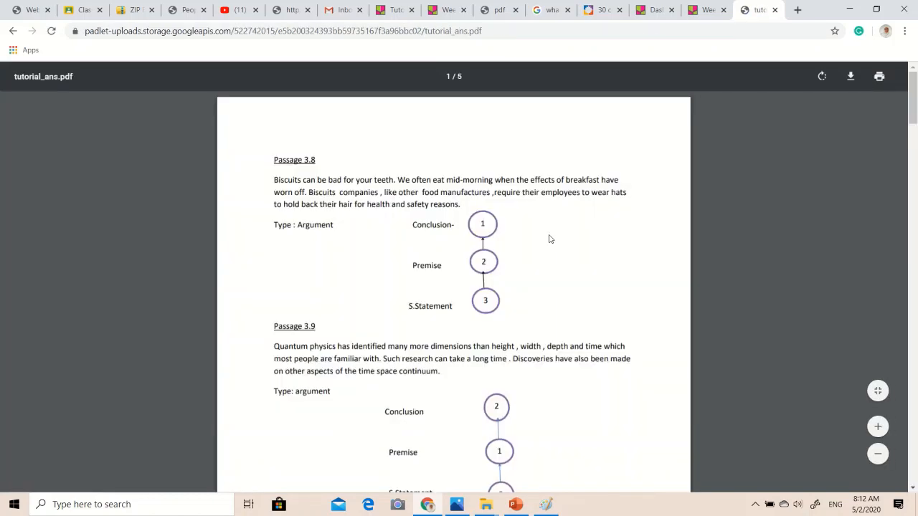
{"action": "scroll", "coordinate": [488, 260], "scroll_direction": "down", "scroll_amount": 6}
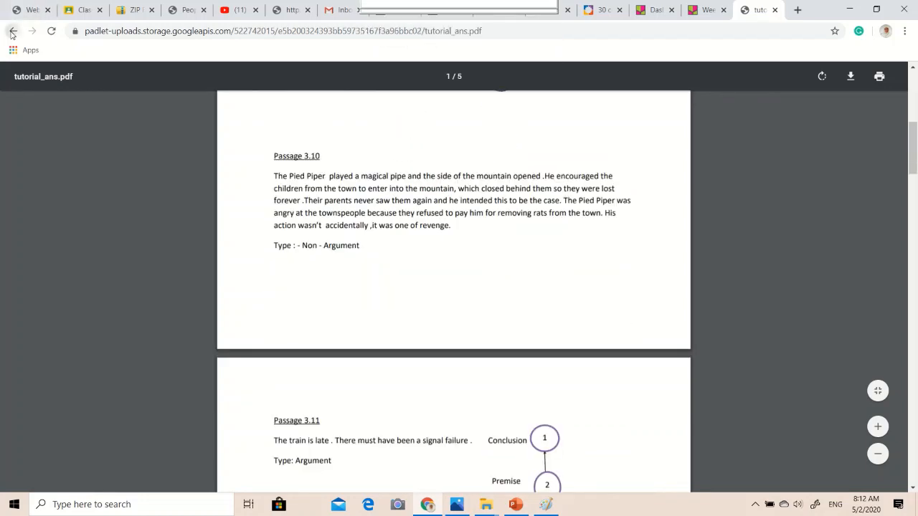
{"action": "key", "text": "alt+Left"}
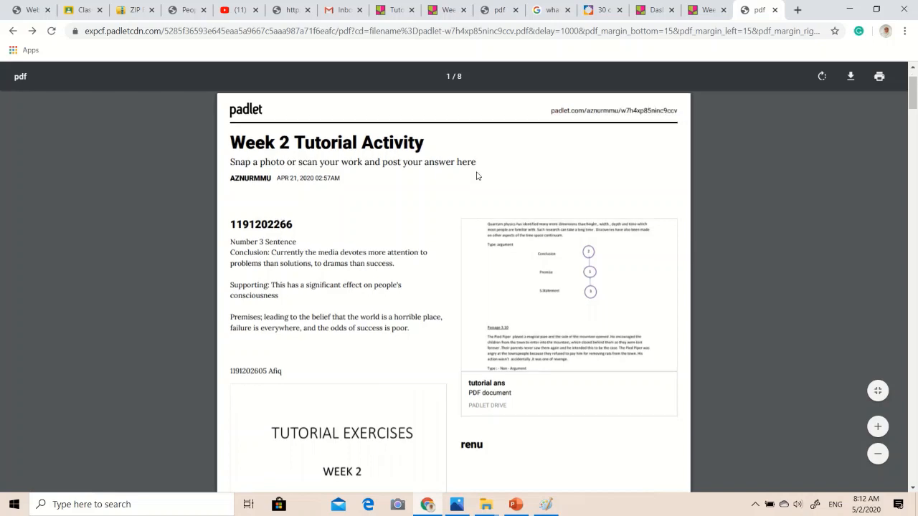
Open the handwritten Tutorial 2 answer photo from the exported PDF's second page and return to the export.
{"action": "scroll", "coordinate": [476, 174], "scroll_direction": "down", "scroll_amount": 4}
{"action": "scroll", "coordinate": [476, 176], "scroll_direction": "down", "scroll_amount": 4}
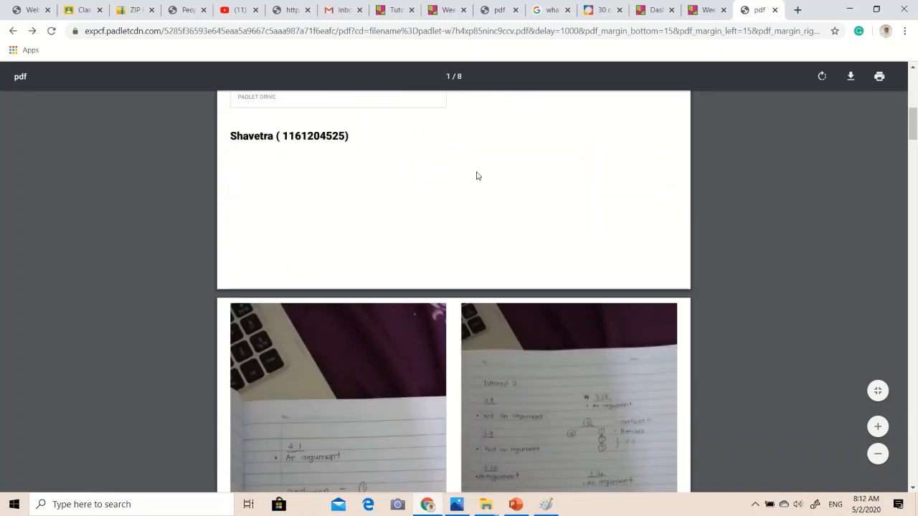
{"action": "left_click", "coordinate": [594, 287]}
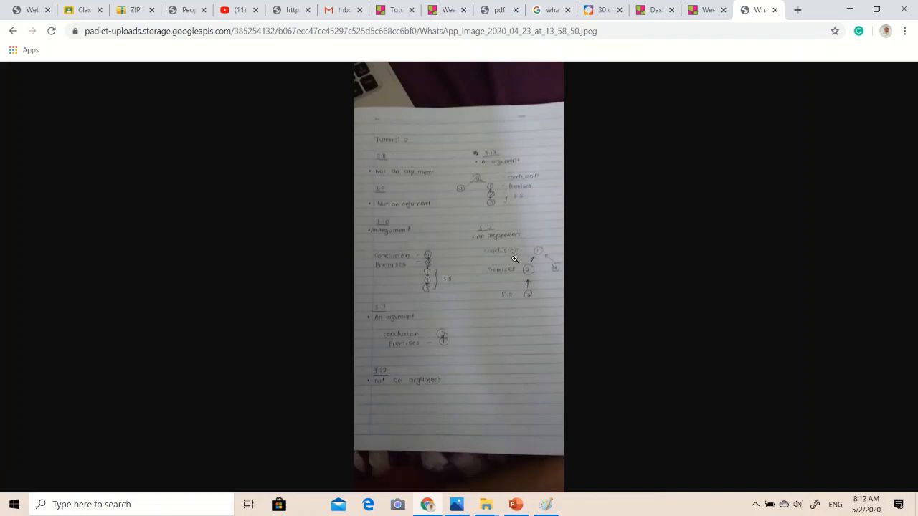
{"action": "left_click", "coordinate": [13, 31]}
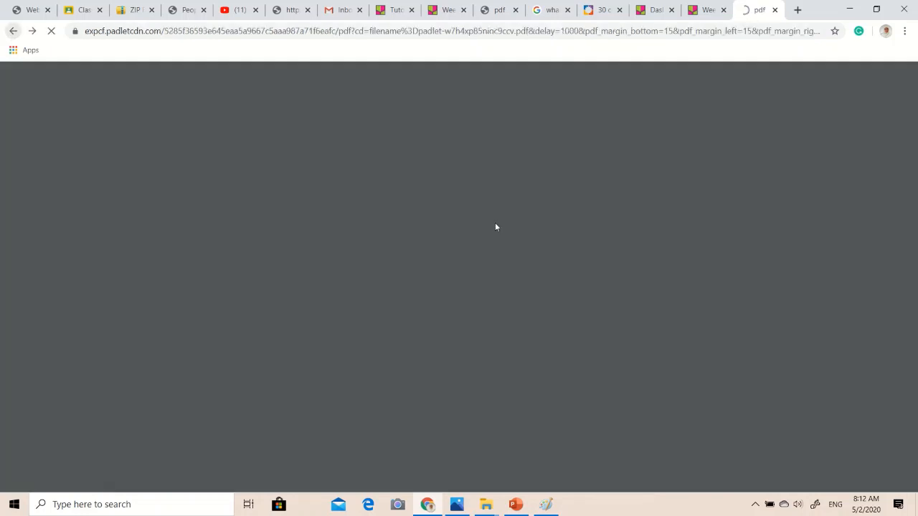
Reopen the "tutorial ans" attachment, read through to Passage 4.1 on page 3 and go back to the exported PDF.
{"action": "scroll", "coordinate": [547, 266], "scroll_direction": "down", "scroll_amount": 1}
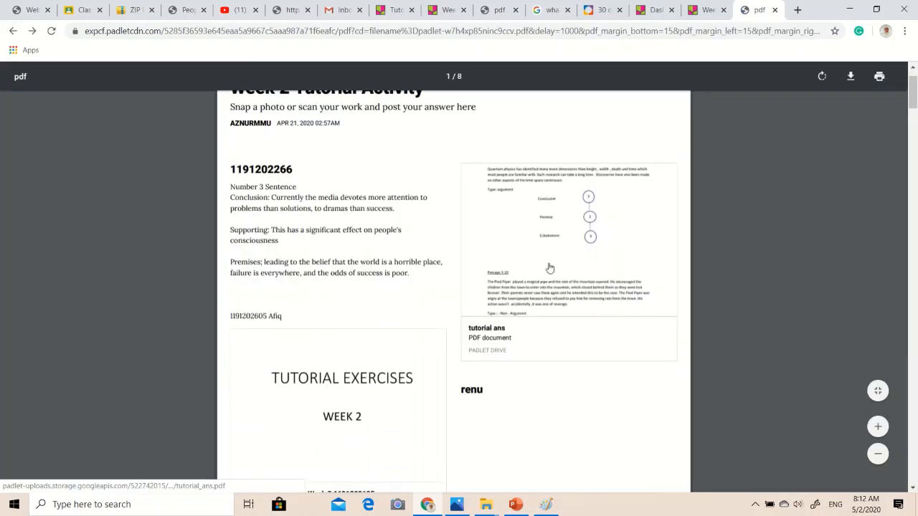
{"action": "left_click", "coordinate": [544, 241]}
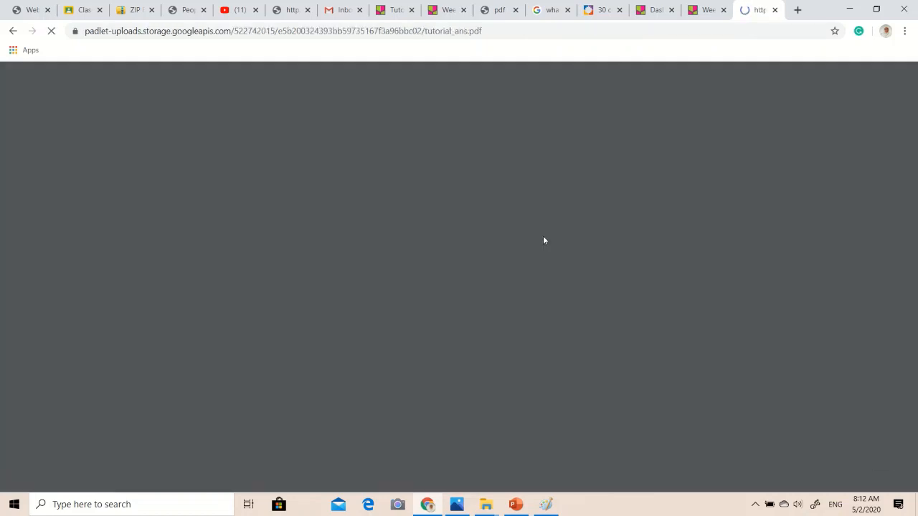
{"action": "scroll", "coordinate": [545, 241], "scroll_direction": "down", "scroll_amount": 10}
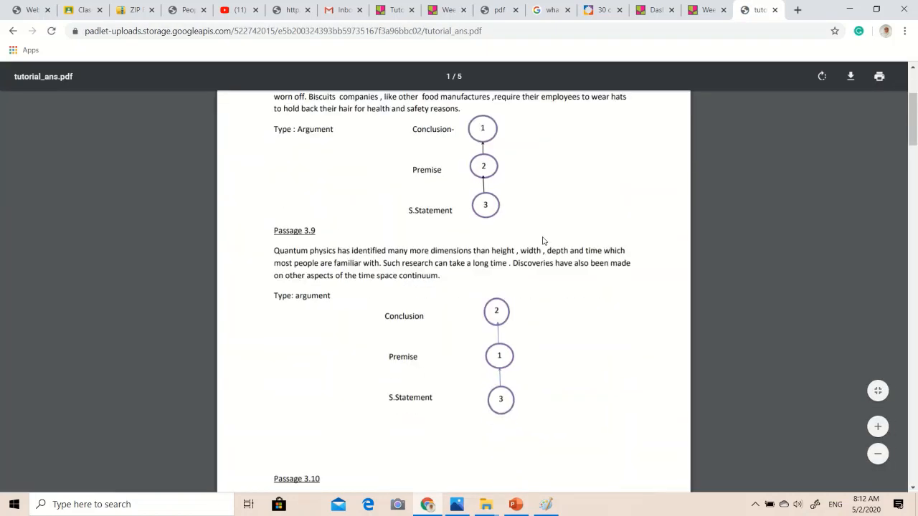
{"action": "scroll", "coordinate": [542, 237], "scroll_direction": "down", "scroll_amount": 10}
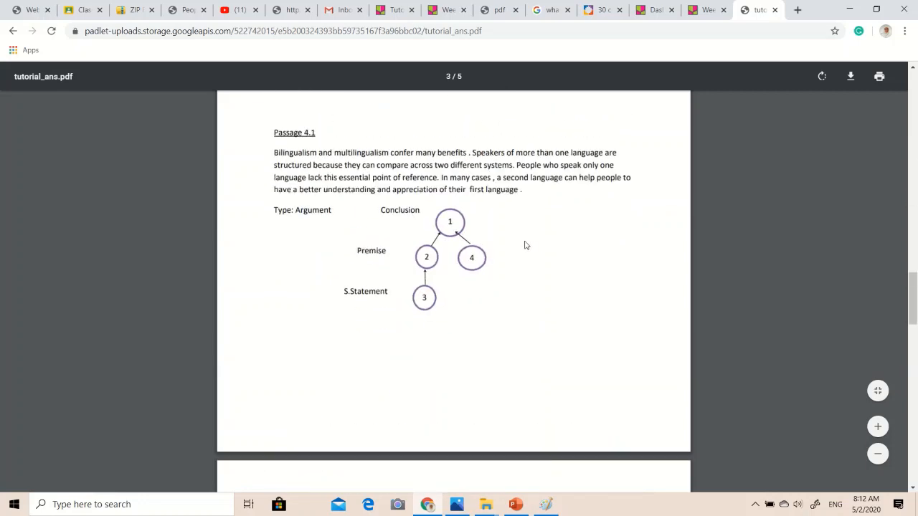
{"action": "left_click", "coordinate": [12, 32]}
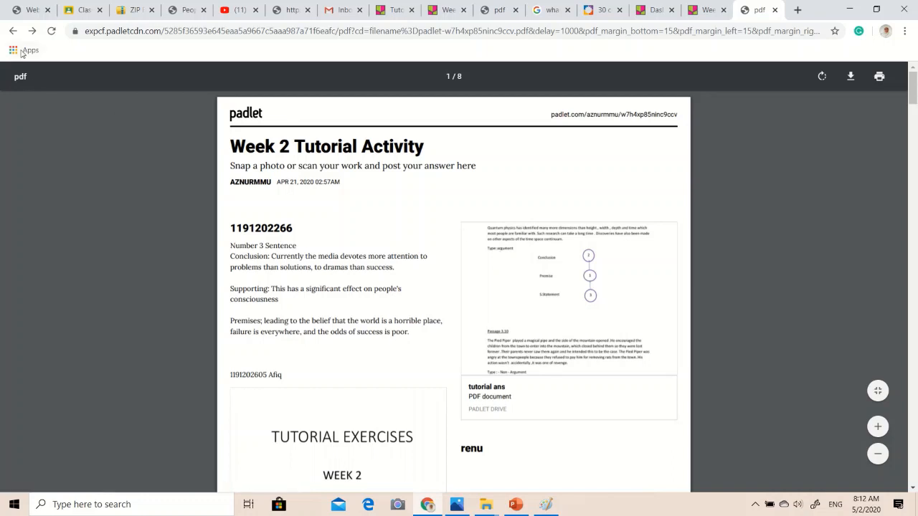
Close the "Week 2 Tutorial Activity" padlet and return to the padlet dashboard.
{"action": "left_click", "coordinate": [698, 11]}
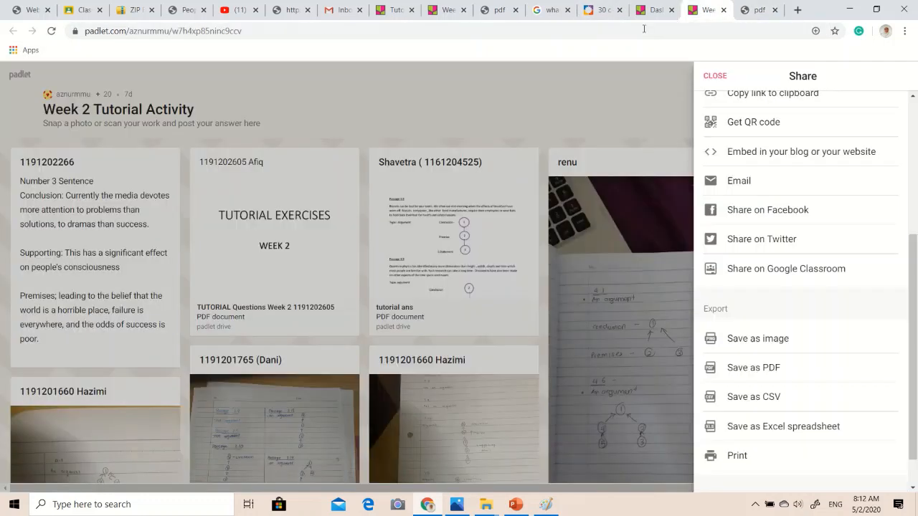
{"action": "left_click", "coordinate": [722, 10]}
{"action": "left_click", "coordinate": [659, 16]}
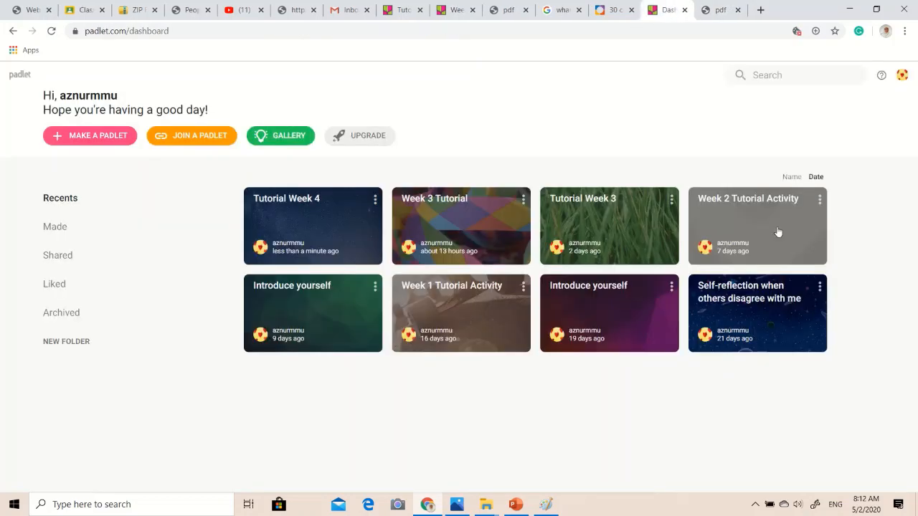
Open the "Week 1 Tutorial Activity" padlet and look through the advertisement answers students posted, returning to its beginning.
{"action": "left_click", "coordinate": [505, 303]}
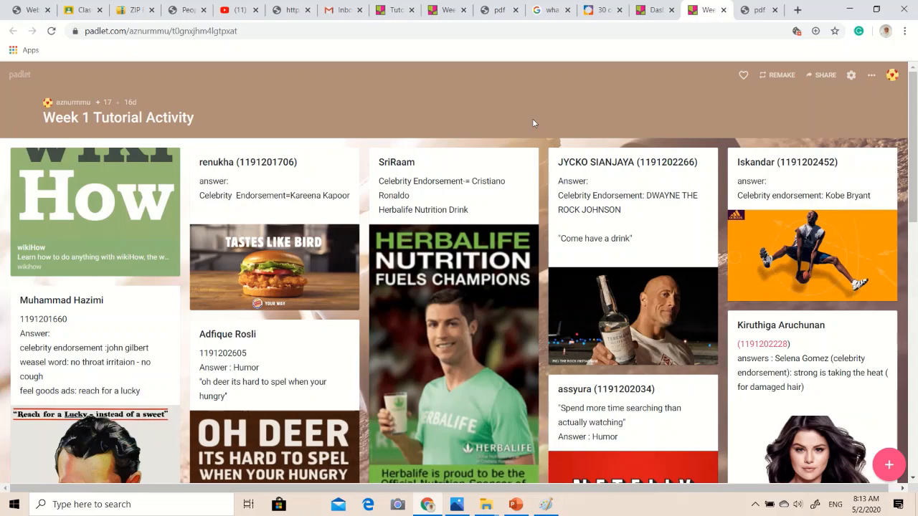
{"action": "scroll", "coordinate": [531, 123], "scroll_direction": "down", "scroll_amount": 2}
{"action": "scroll", "coordinate": [480, 183], "scroll_direction": "down", "scroll_amount": 8}
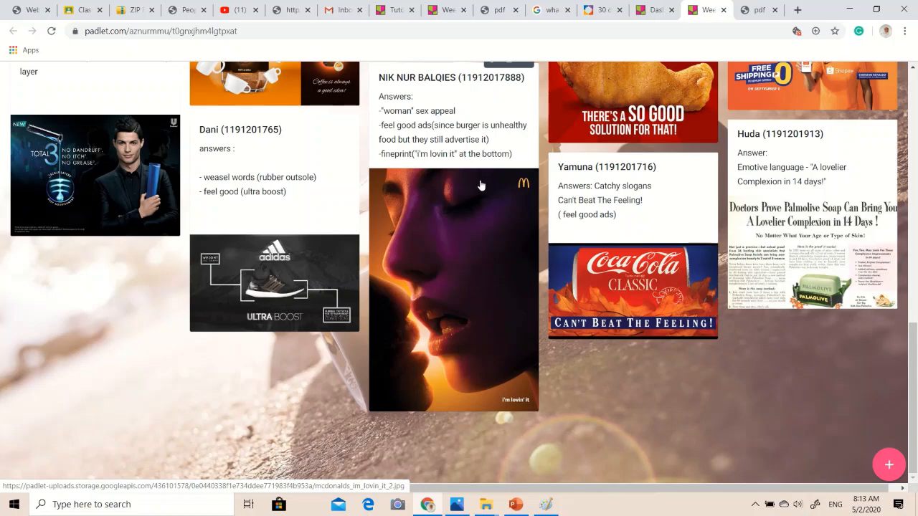
{"action": "scroll", "coordinate": [479, 180], "scroll_direction": "up", "scroll_amount": 4}
{"action": "scroll", "coordinate": [480, 185], "scroll_direction": "up", "scroll_amount": 1}
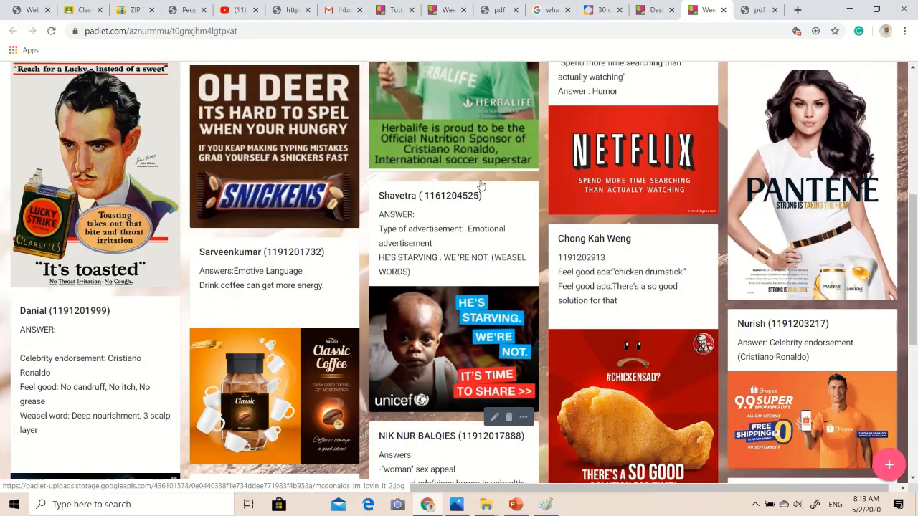
{"action": "scroll", "coordinate": [481, 185], "scroll_direction": "up", "scroll_amount": 5}
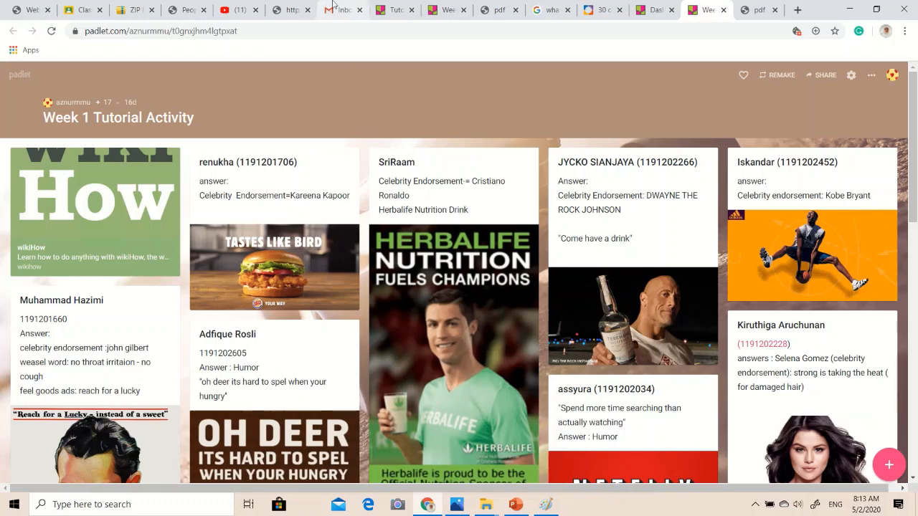
{"action": "mouse_move", "coordinate": [419, 30]}
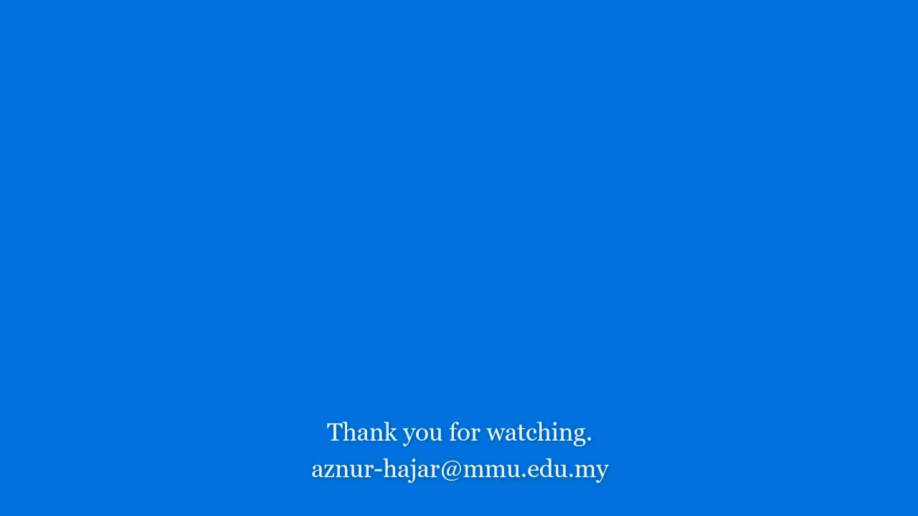